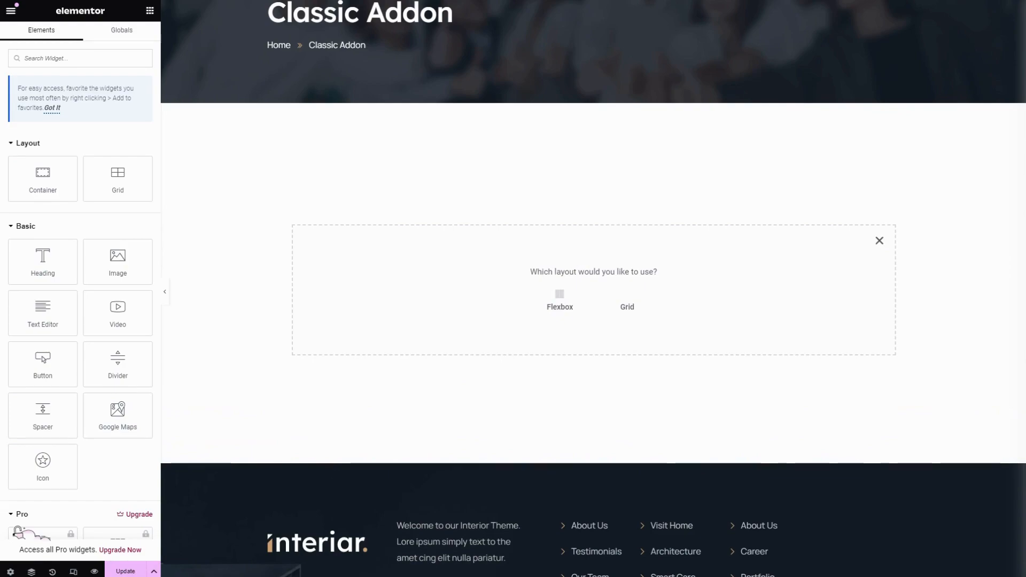
Add a three-column flexbox container with a wide middle column and place a Pricing Table widget in its middle column.
click(562, 296)
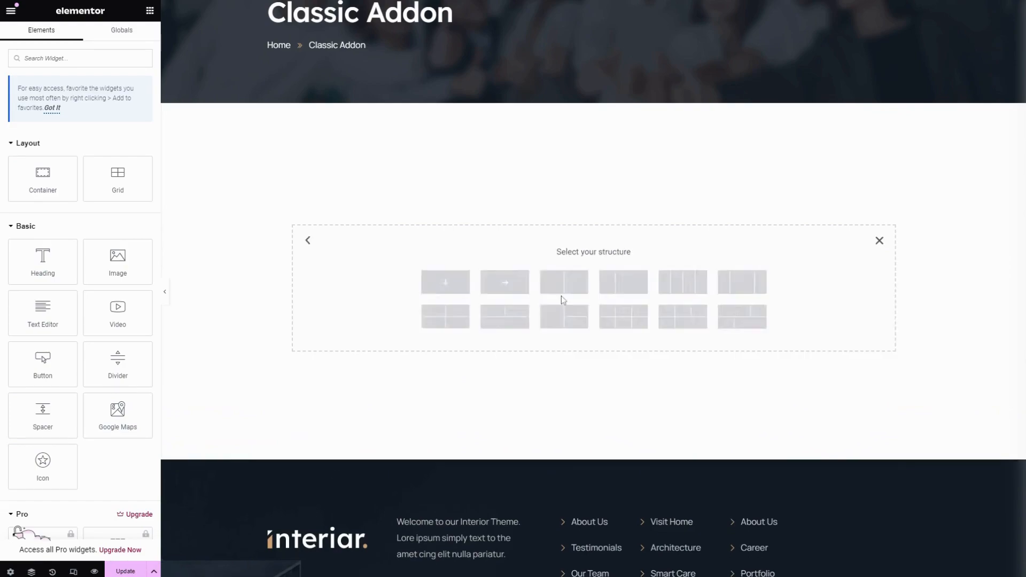
click(751, 281)
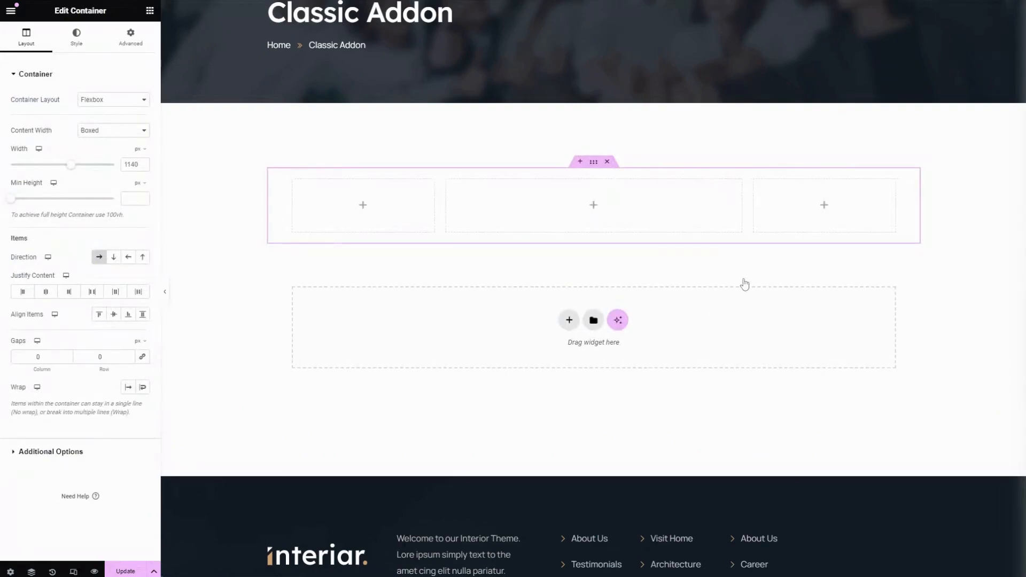
click(150, 12)
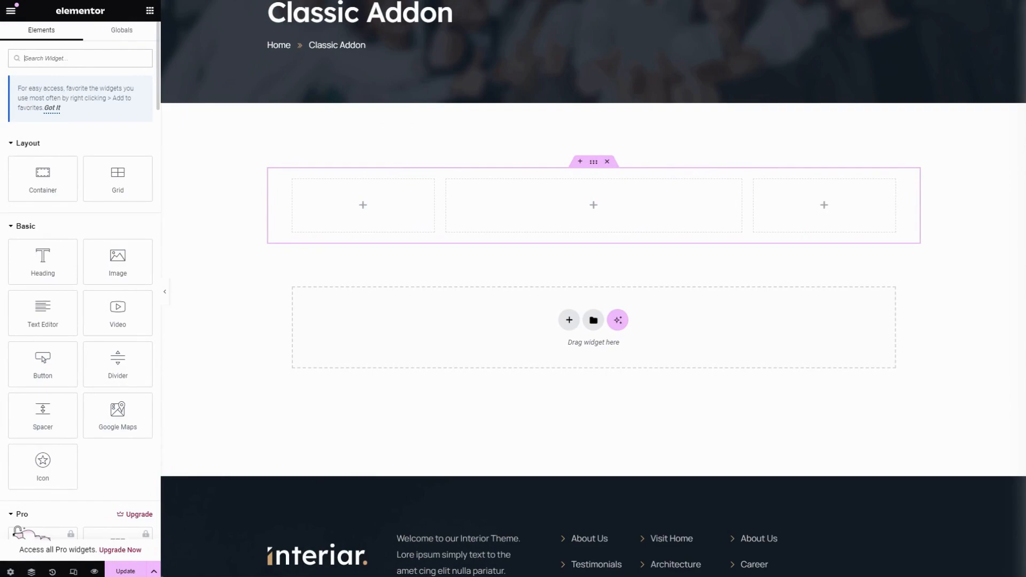
text(pric)
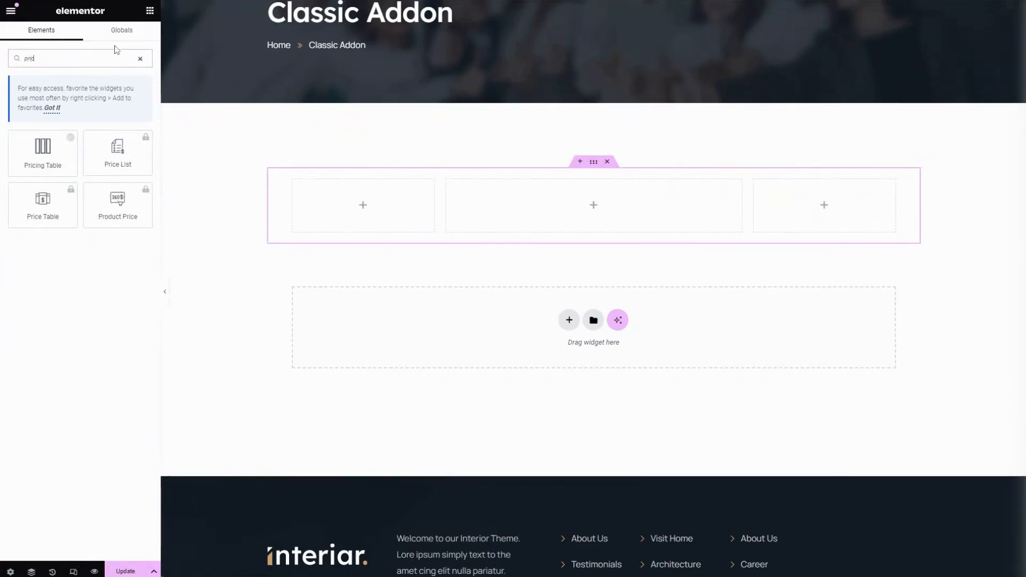
drag(44, 149, 559, 200)
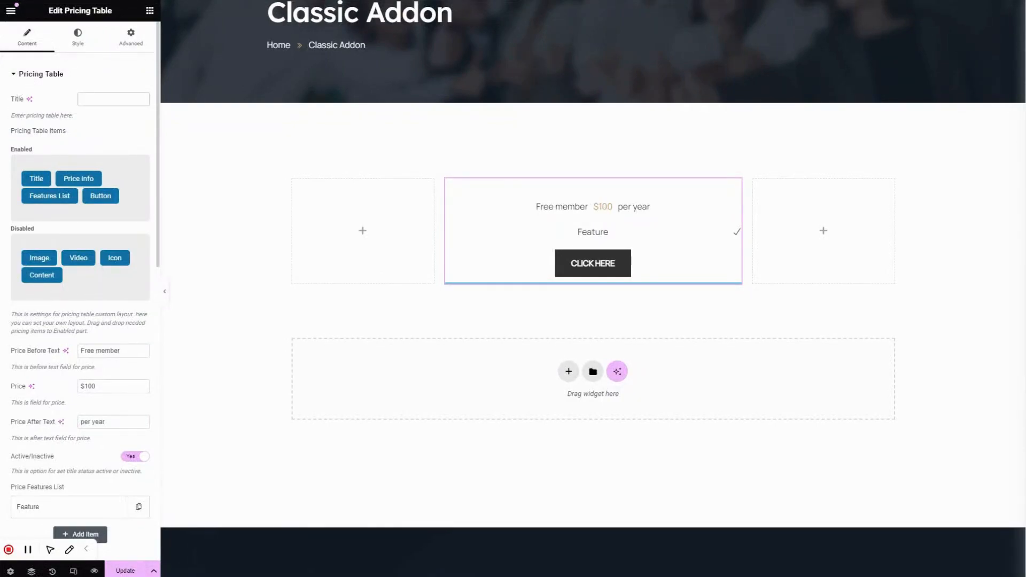
Set the pricing table's title text to "Title".
text(Title)
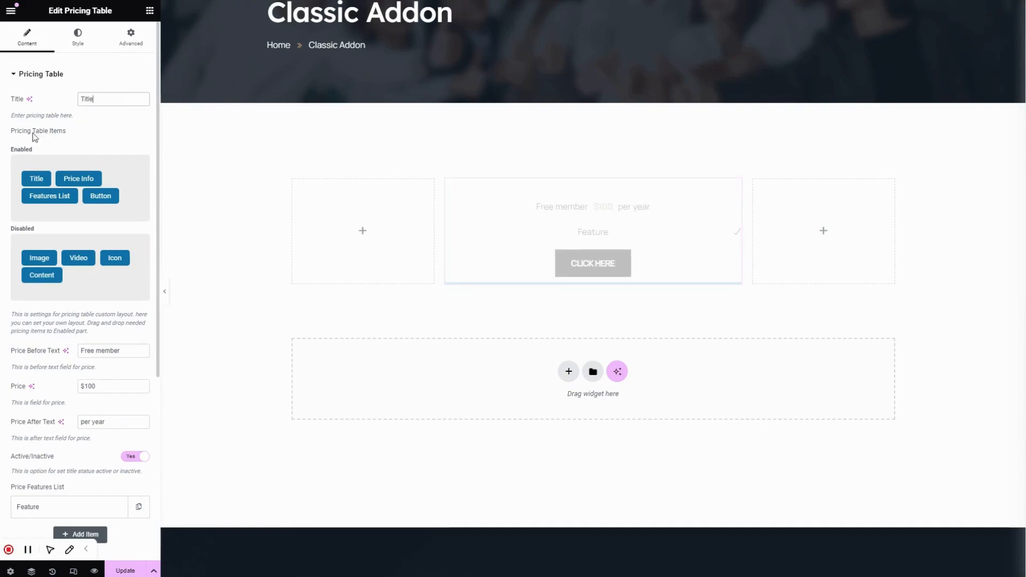
drag(11, 132, 84, 133)
click(101, 134)
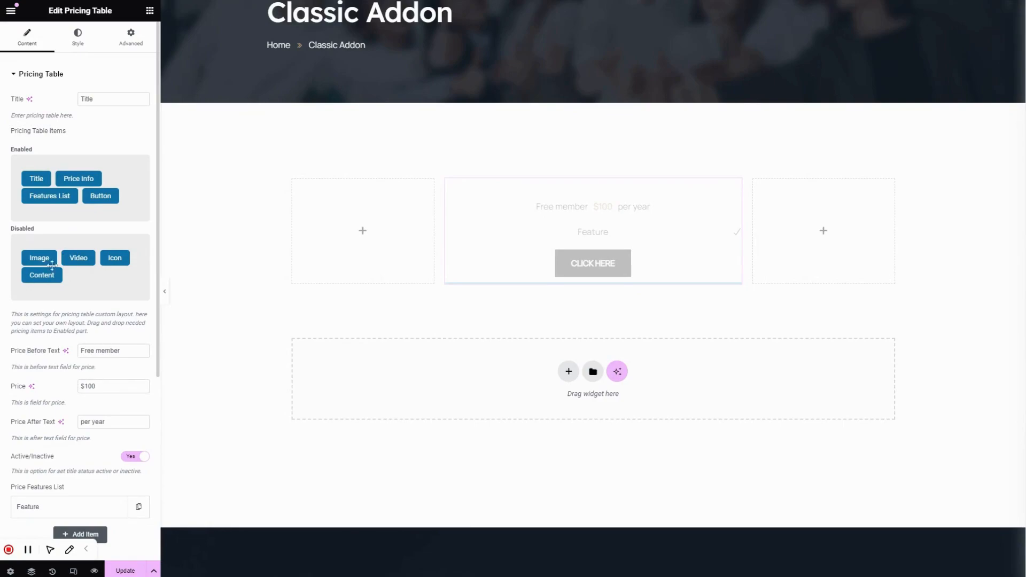
Enable the Icon and Content items, placing Icon before Title and Content before Button, and leave Image and Video disabled.
drag(37, 260, 47, 225)
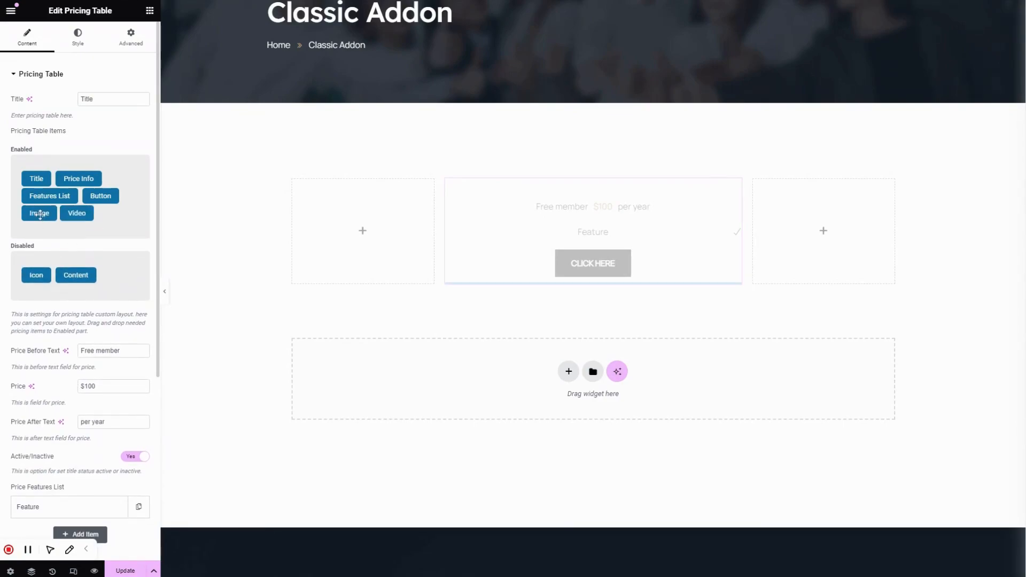
drag(40, 214, 116, 275)
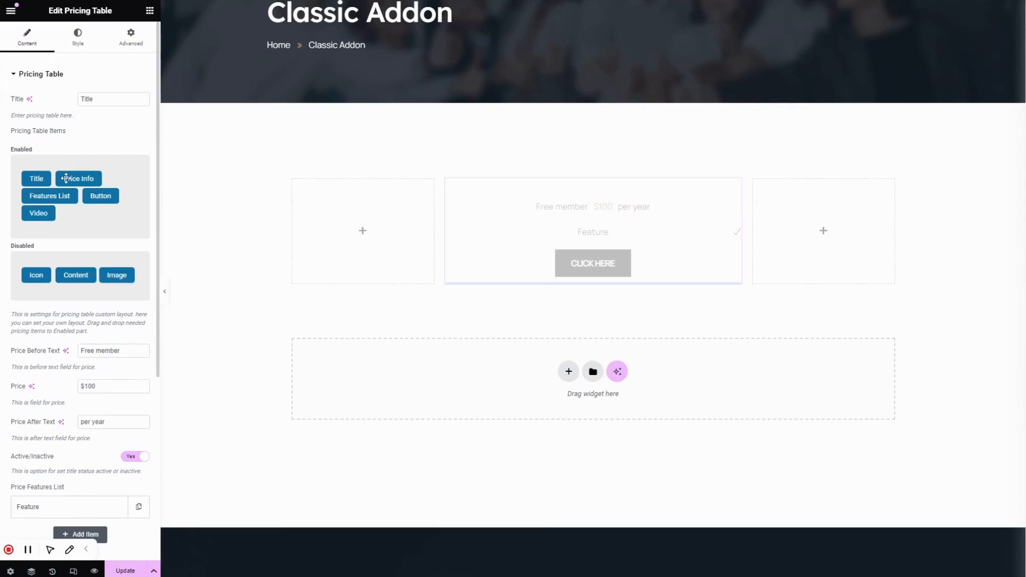
drag(48, 275, 53, 214)
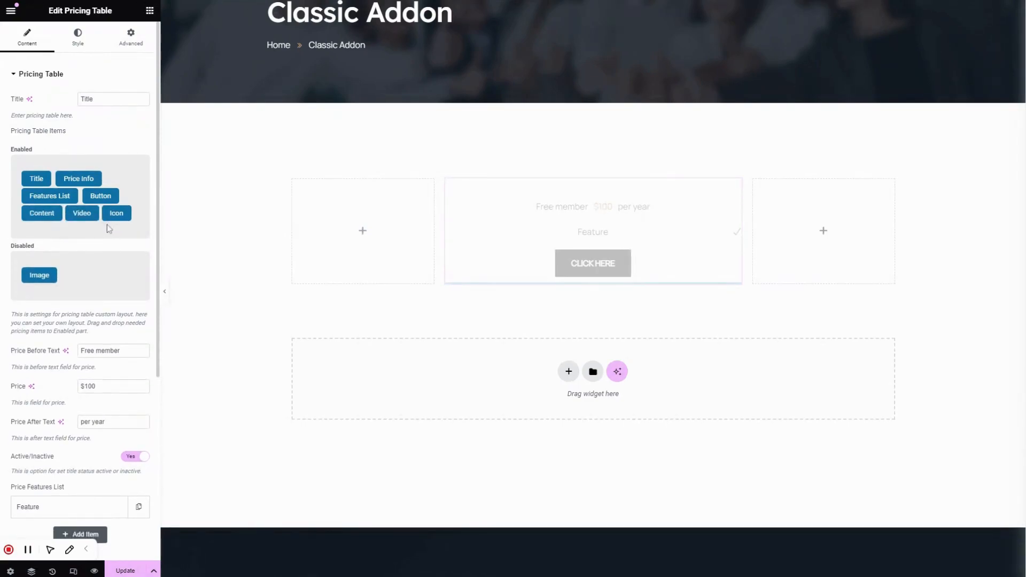
drag(86, 213, 99, 281)
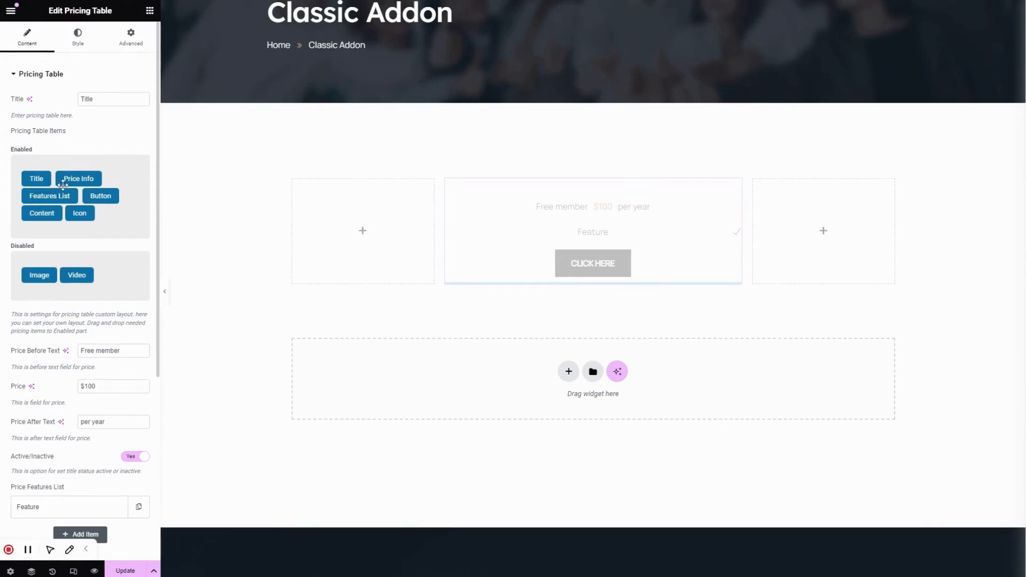
drag(78, 212, 16, 174)
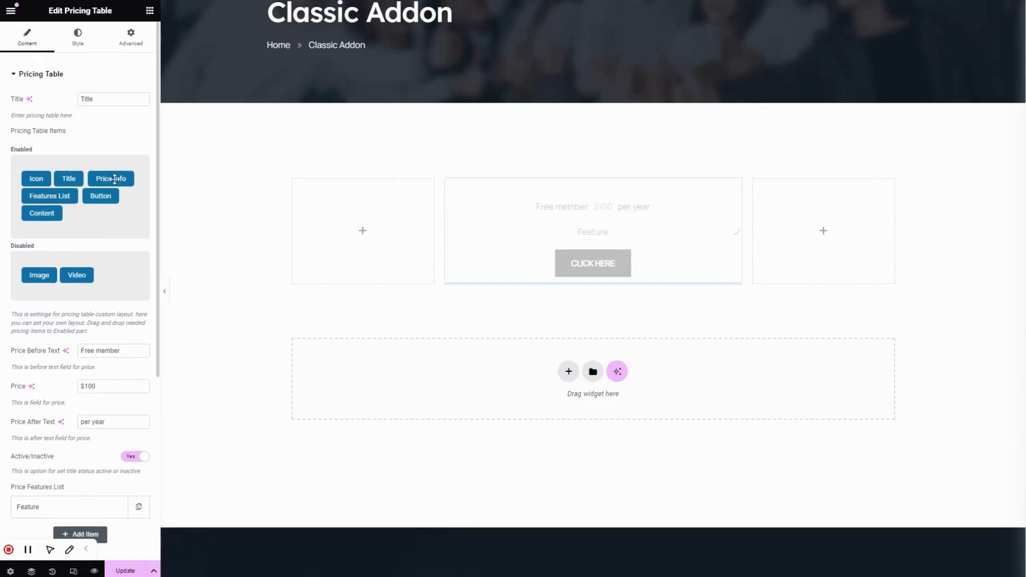
drag(51, 213, 110, 198)
Examine the pricing table's price before text, price and price after text settings.
scroll(109, 199, down, 3)
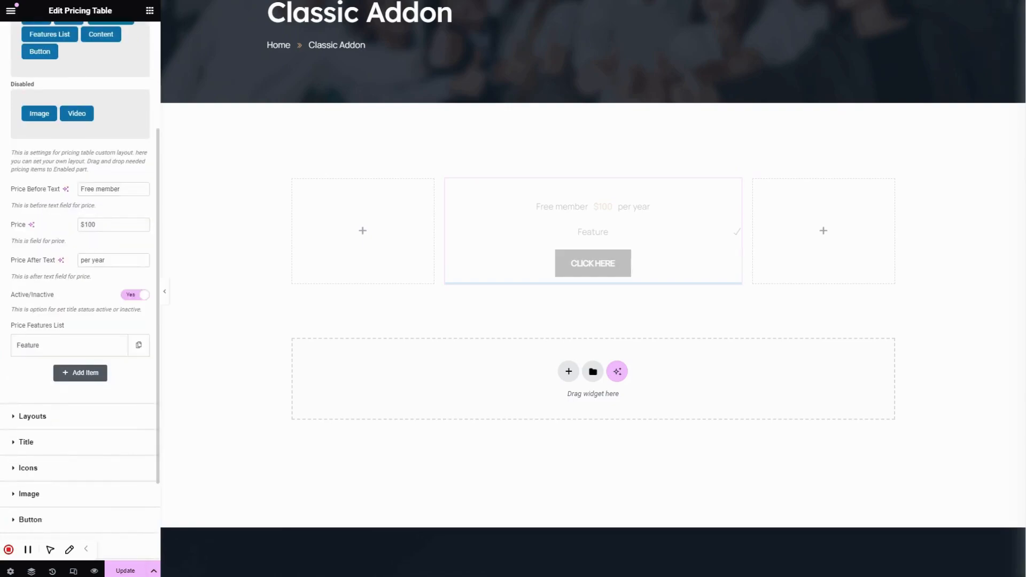
key(ctrl+a)
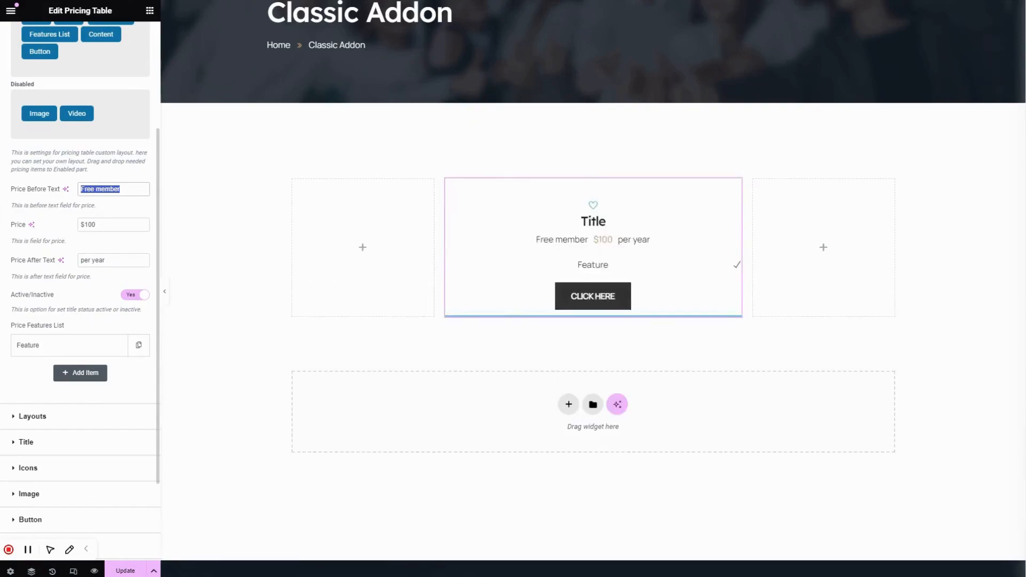
click(103, 225)
drag(102, 225, 71, 225)
click(110, 226)
click(113, 261)
drag(113, 261, 71, 261)
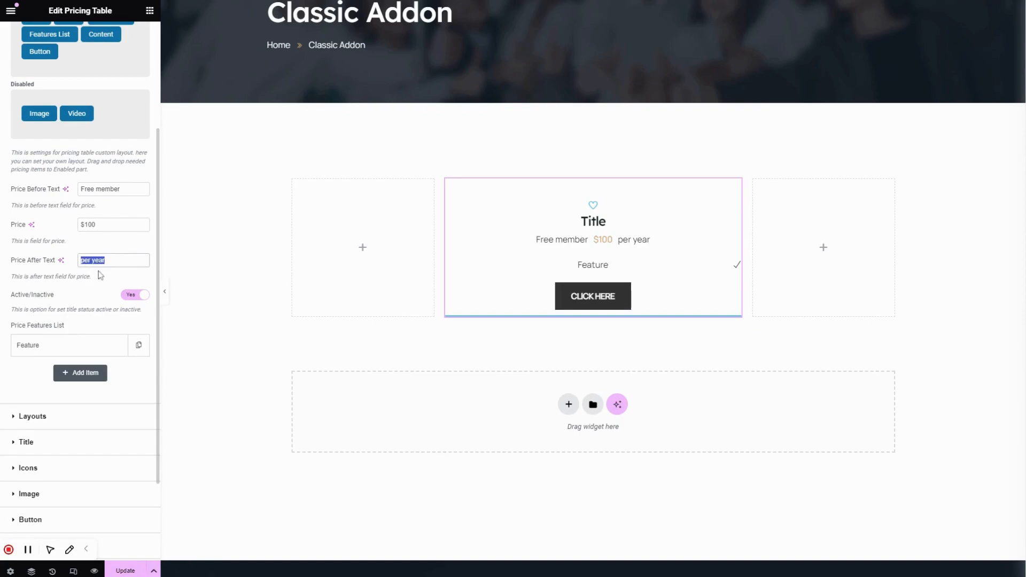
click(124, 262)
Switch the Active/Inactive option to No and rename the existing price feature to "Feature 1".
scroll(125, 261, down, 3)
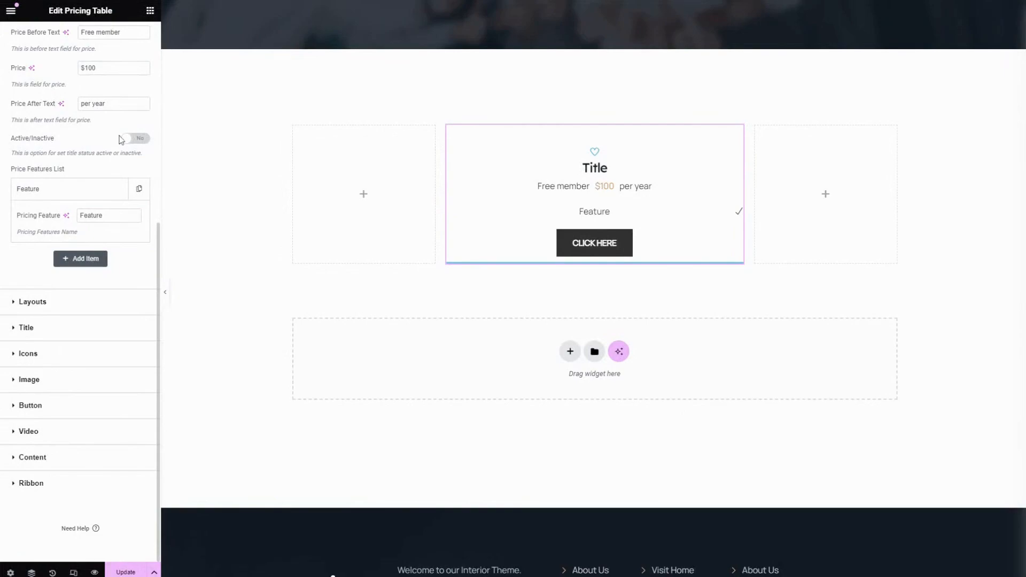
click(17, 182)
click(74, 195)
double_click(92, 216)
key(Right)
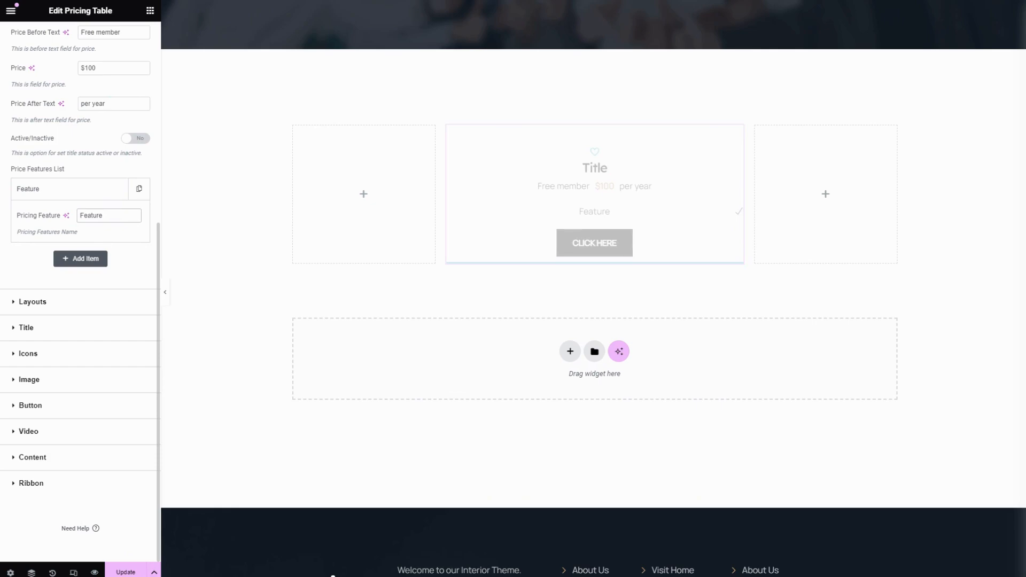
text(1)
click(98, 191)
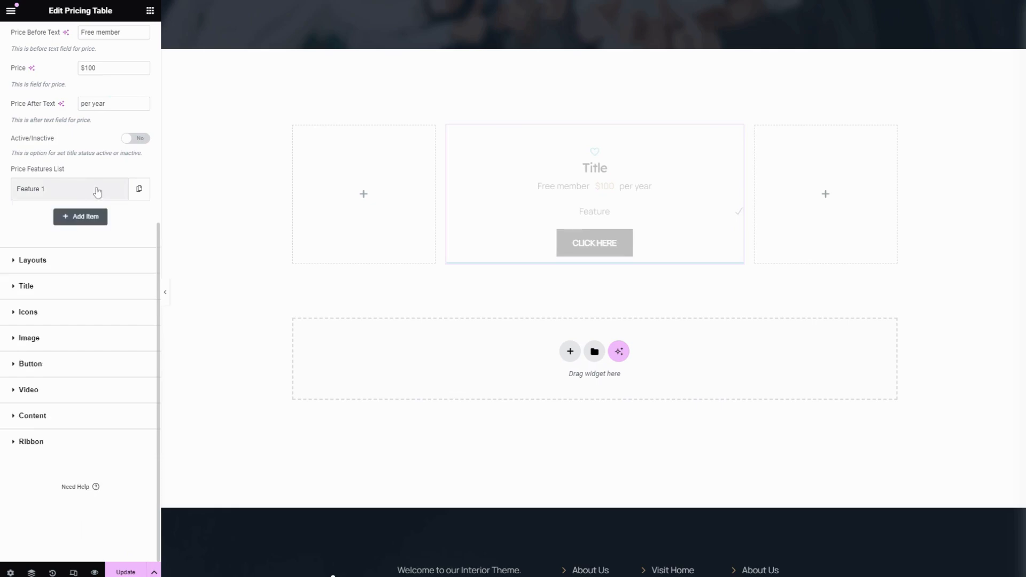
Add a second item to the price features list and name it "Feature 2".
click(89, 220)
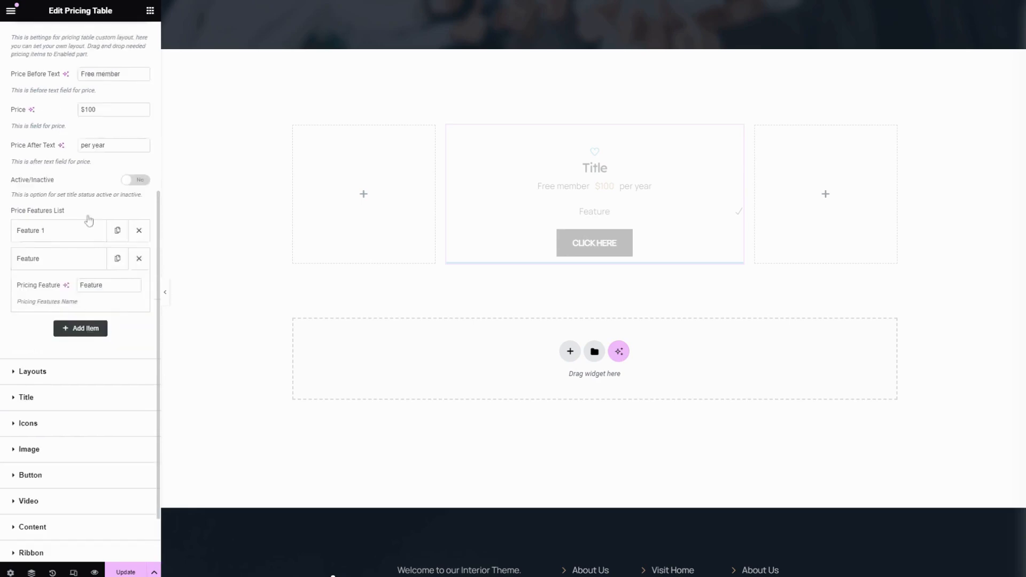
click(71, 260)
click(92, 260)
click(115, 285)
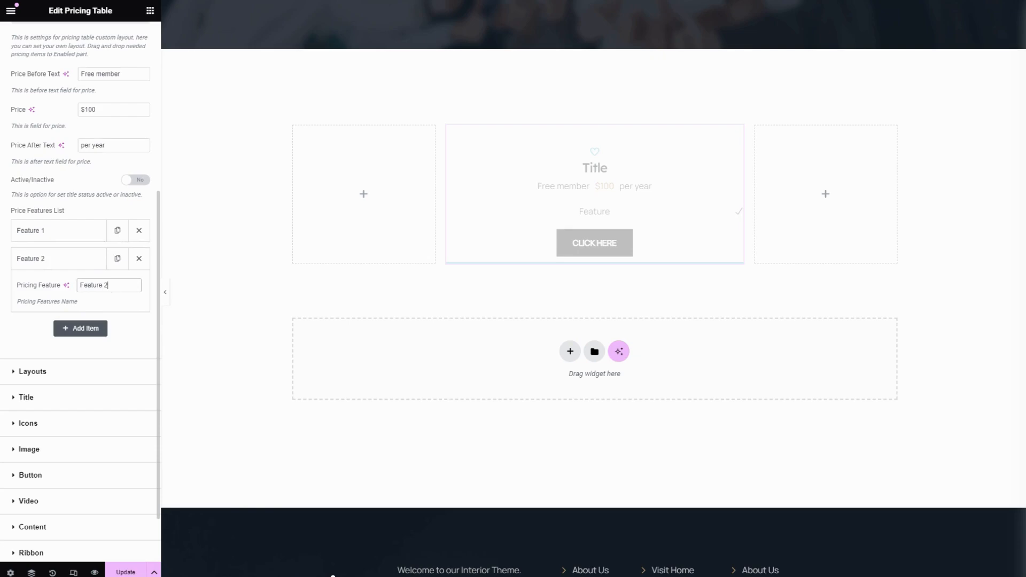
click(69, 261)
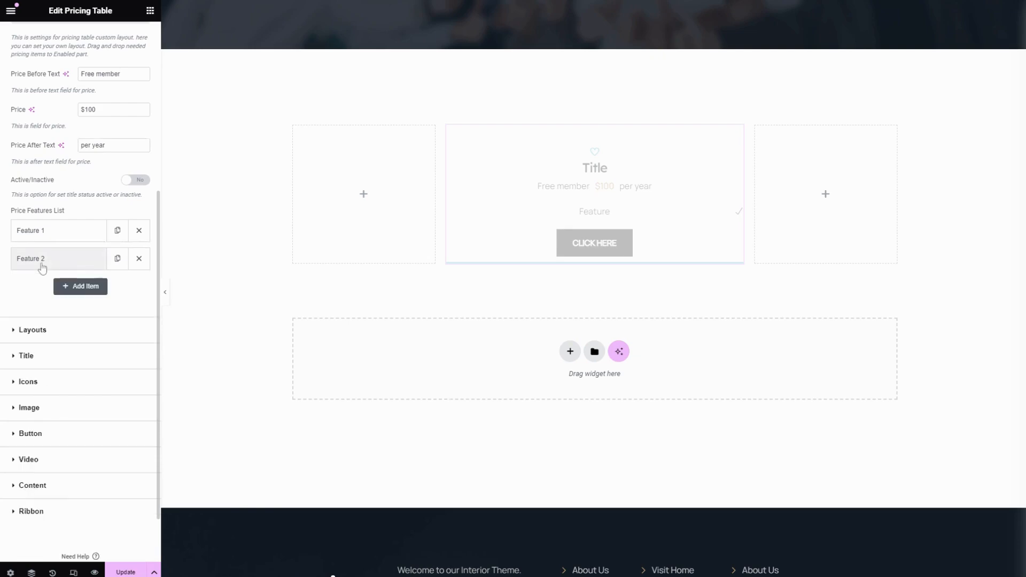
Duplicate the "Feature 2" item and rename the copy to "Feature 3".
click(117, 258)
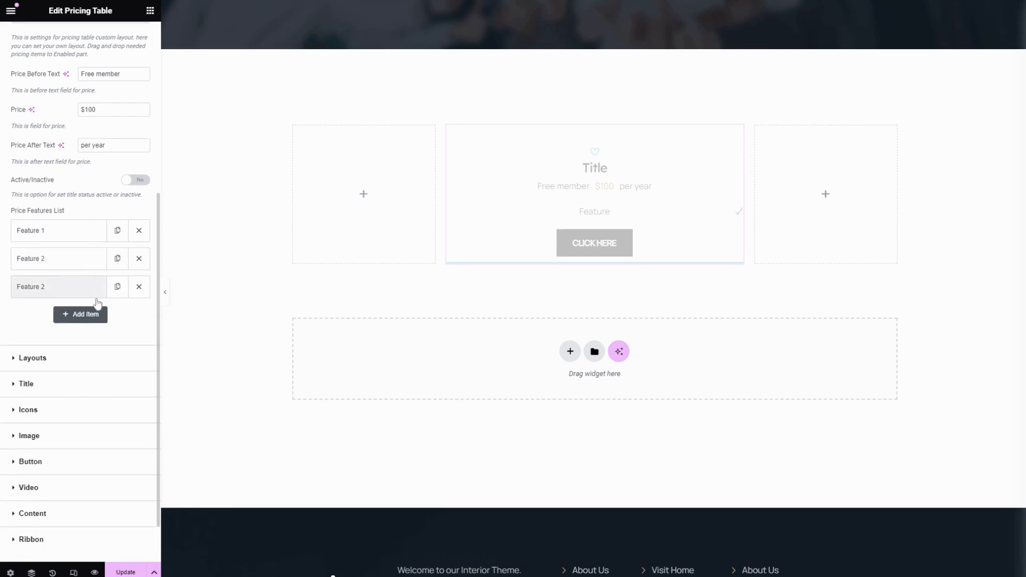
click(78, 289)
click(111, 314)
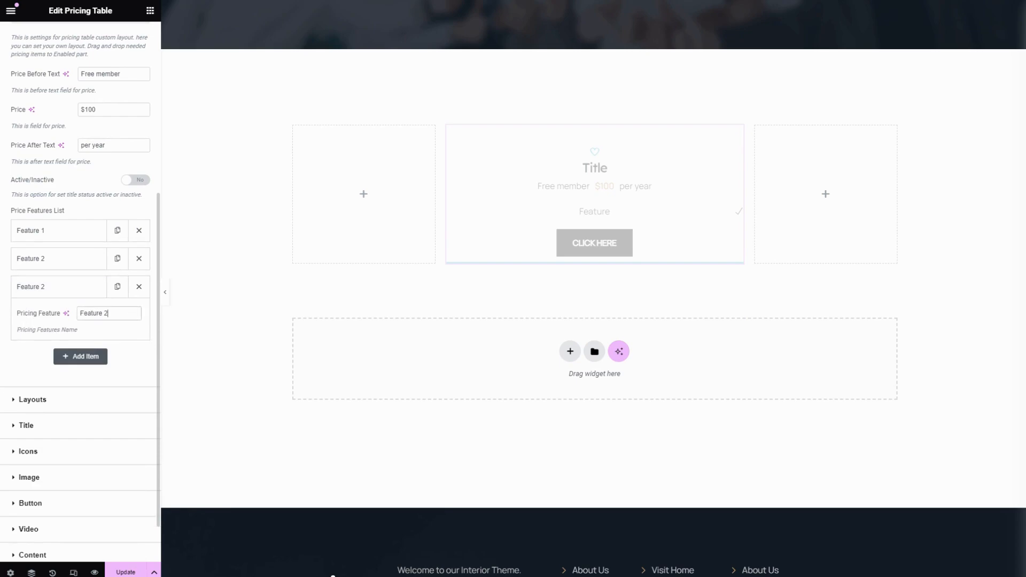
text(3)
click(69, 288)
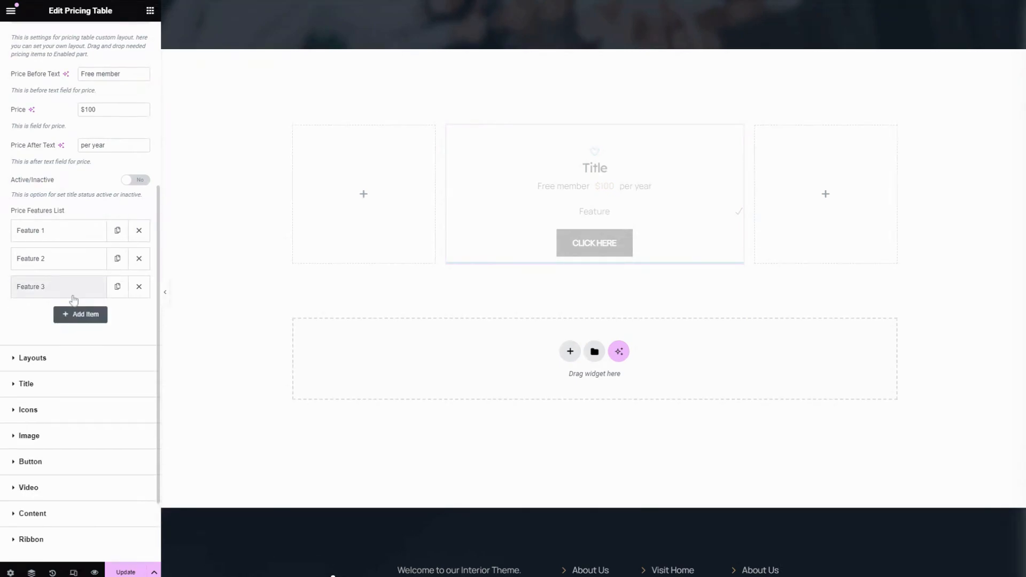
Duplicate the "Feature 3" item and rename the copy to "Feature 4".
click(118, 289)
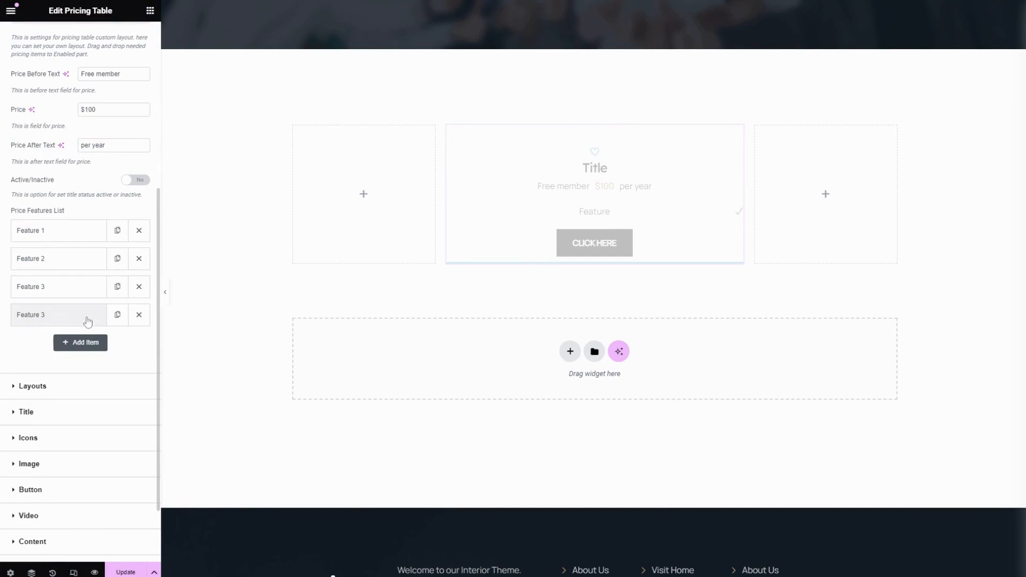
click(61, 316)
key(BackSpace)
text(4)
click(64, 310)
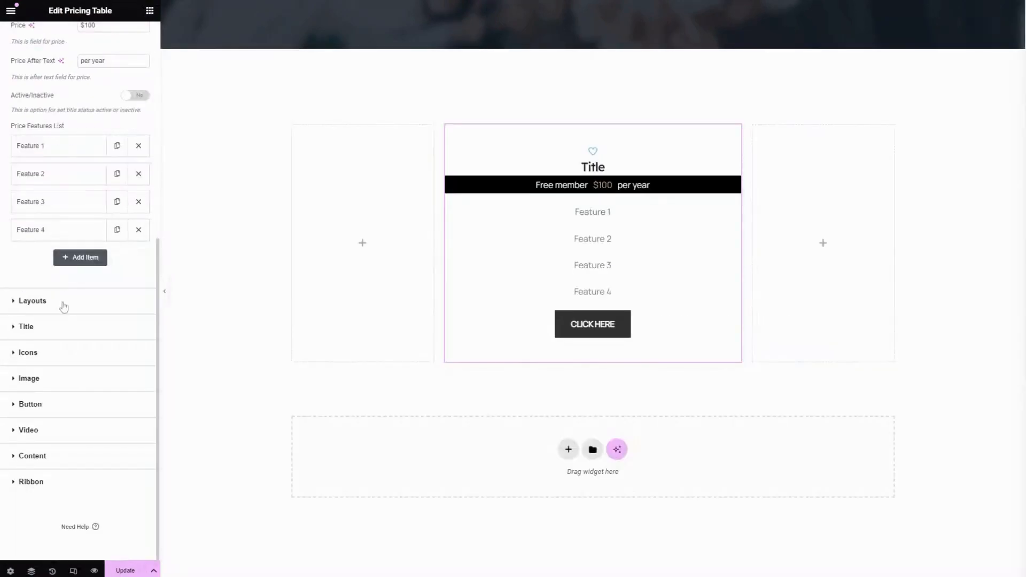
Set the pricing table layout to Modern with center alignment.
click(63, 302)
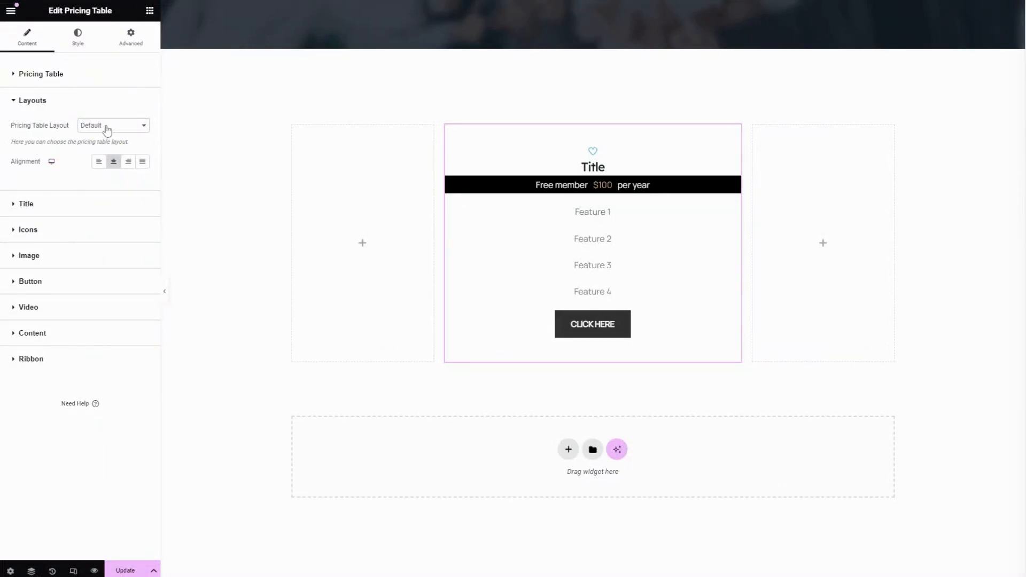
click(105, 155)
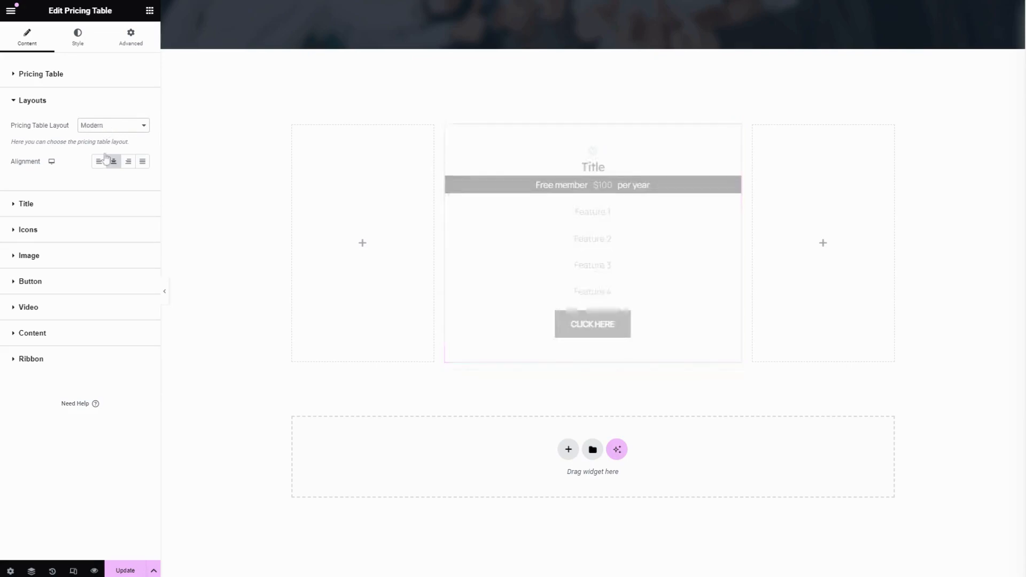
click(99, 161)
click(113, 162)
click(129, 161)
click(113, 162)
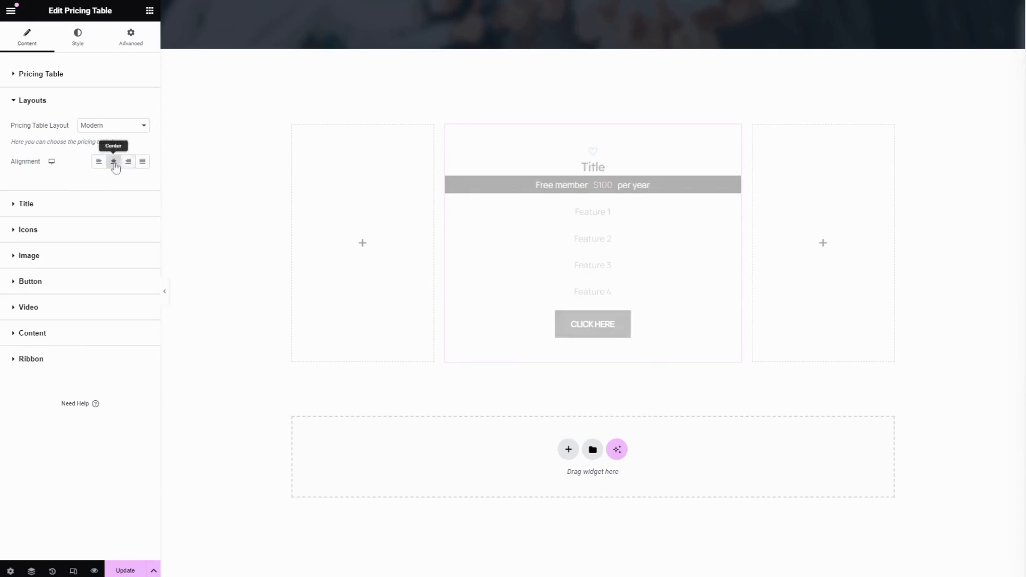
click(80, 205)
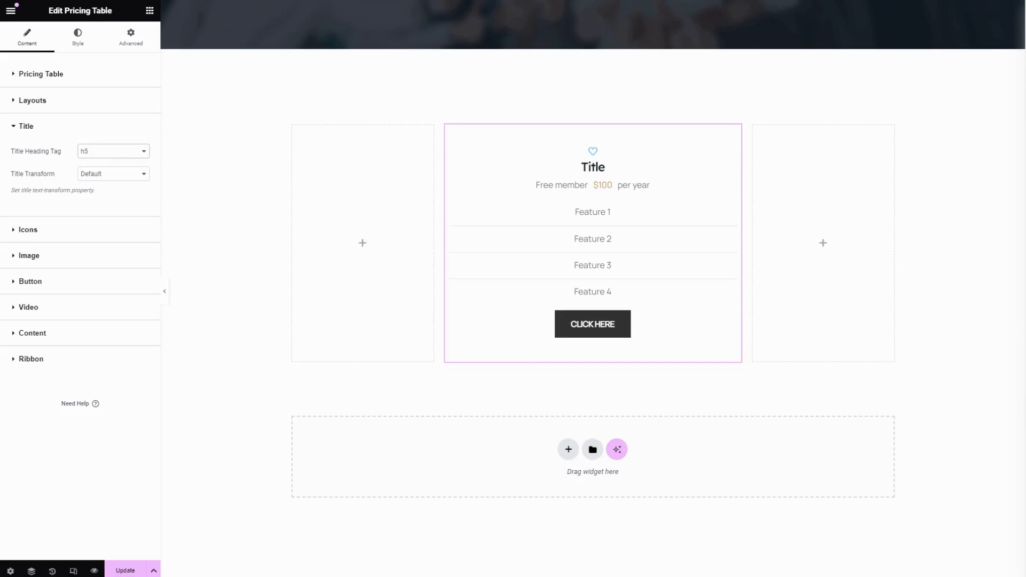
click(88, 190)
Replace the pricing table's heart icon with the Grin icon from the icon library.
click(55, 231)
click(82, 204)
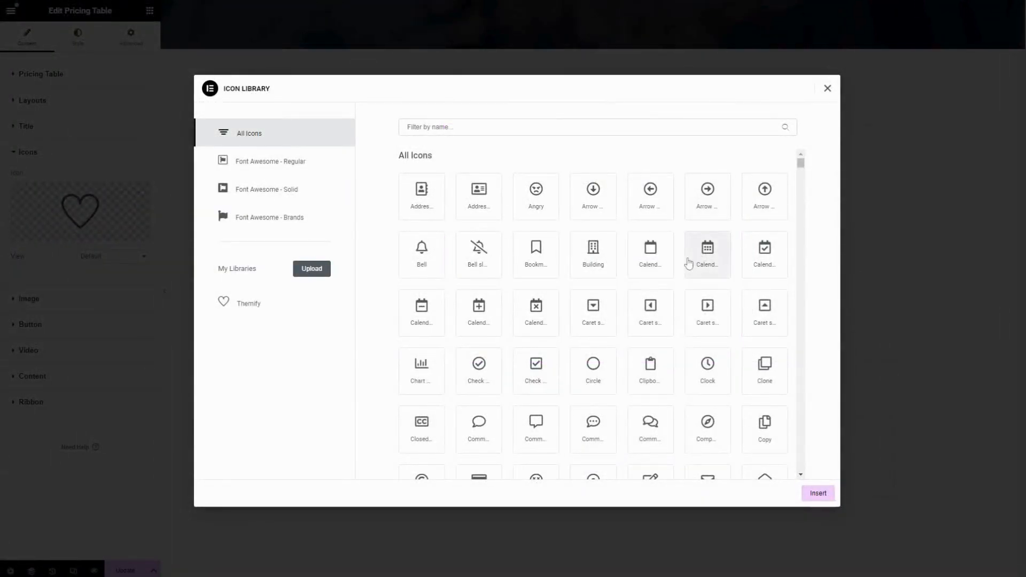
scroll(587, 337, down, 6)
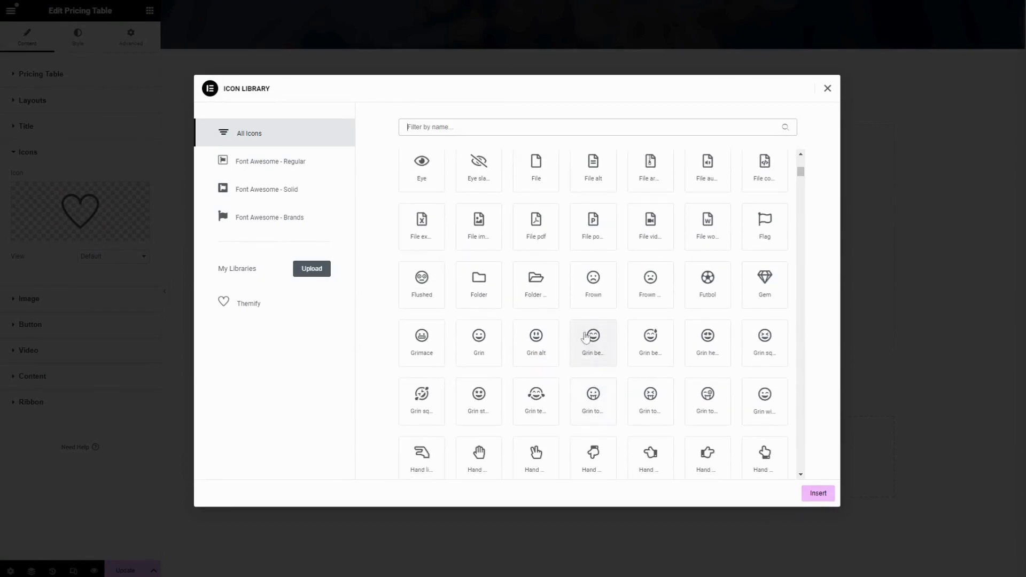
scroll(572, 326, down, 1)
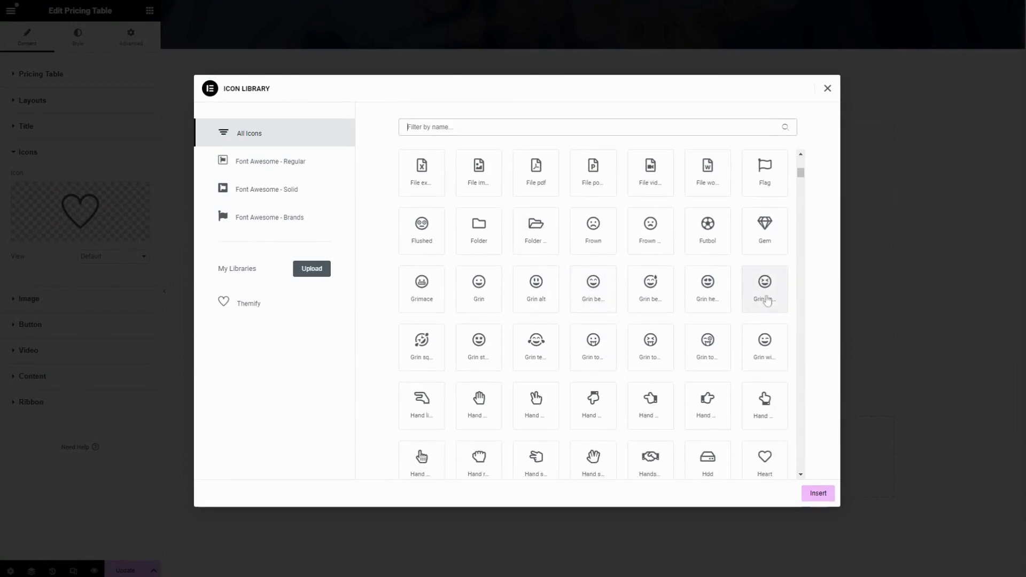
click(481, 297)
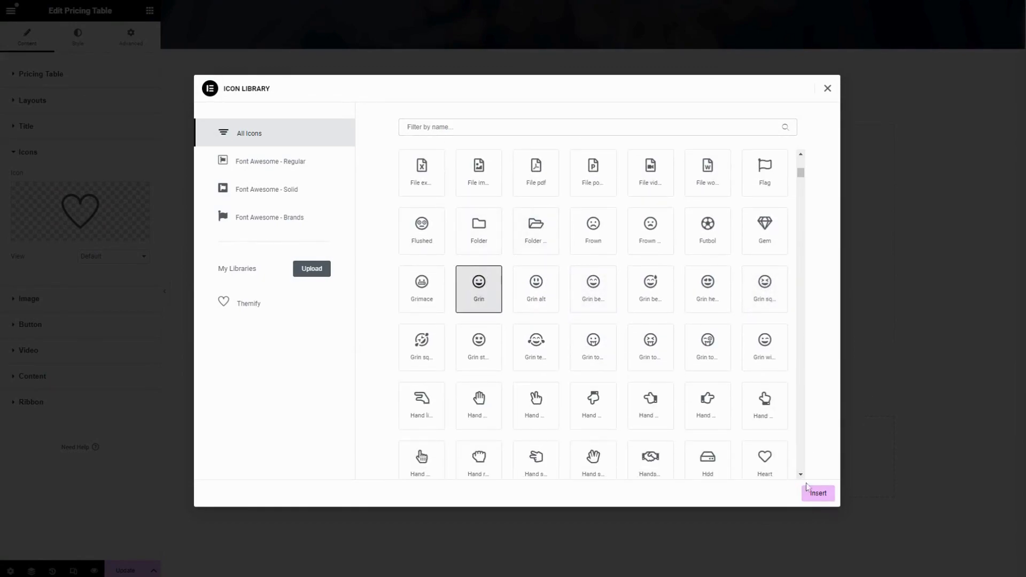
click(819, 493)
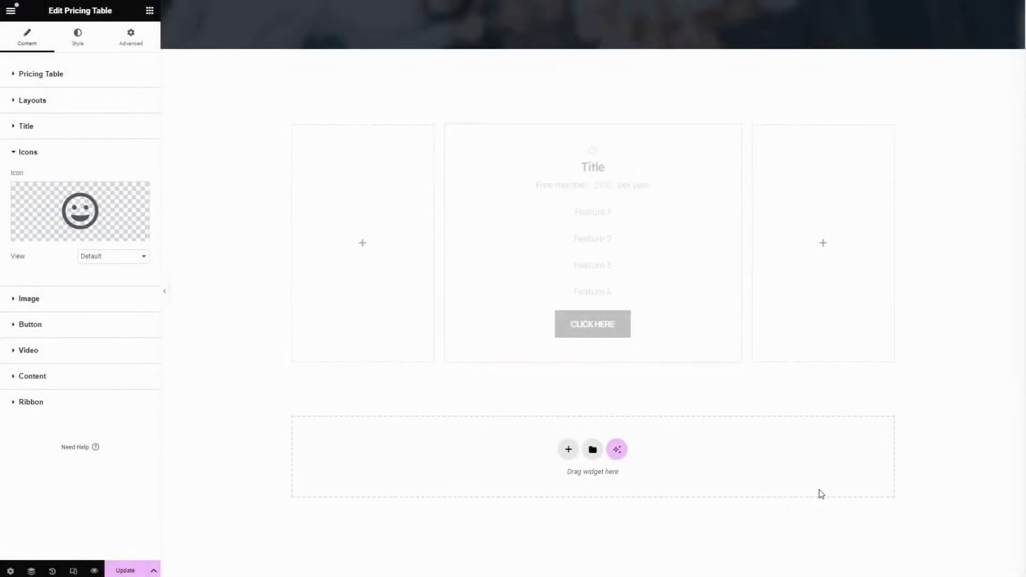
Set the pricing table icon's view to Stacked with a Circle shape.
click(105, 277)
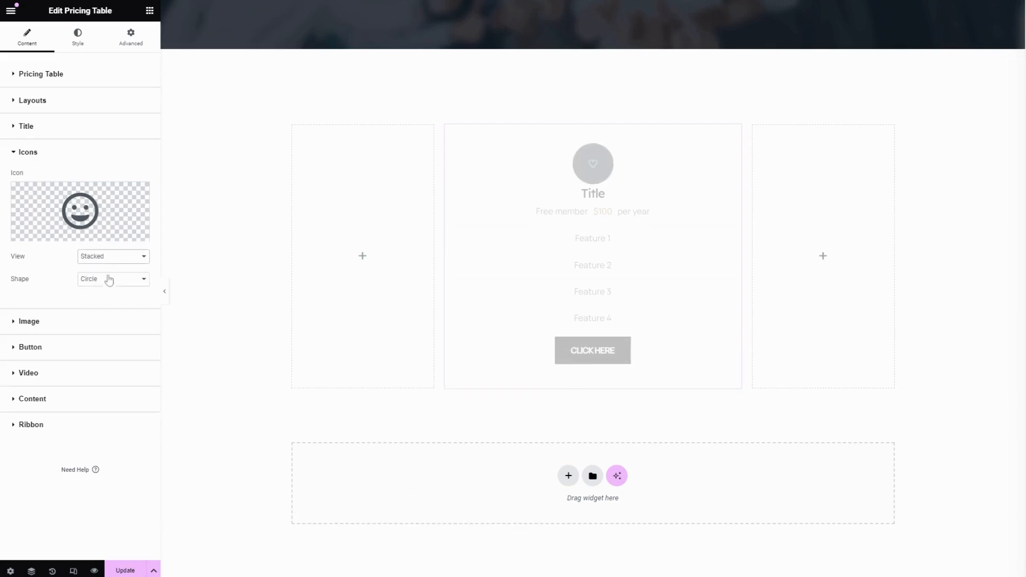
click(107, 269)
click(107, 288)
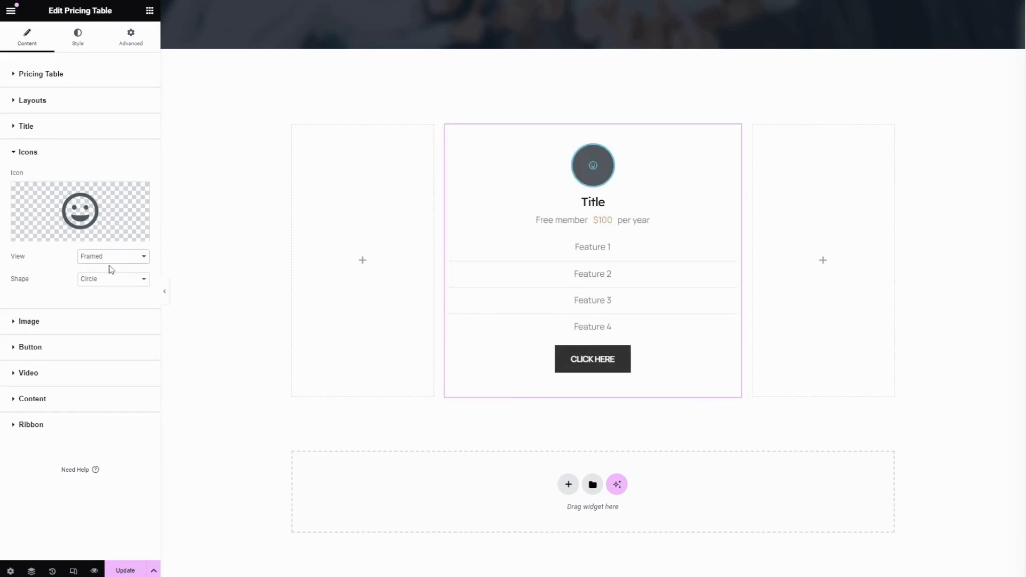
key(Up)
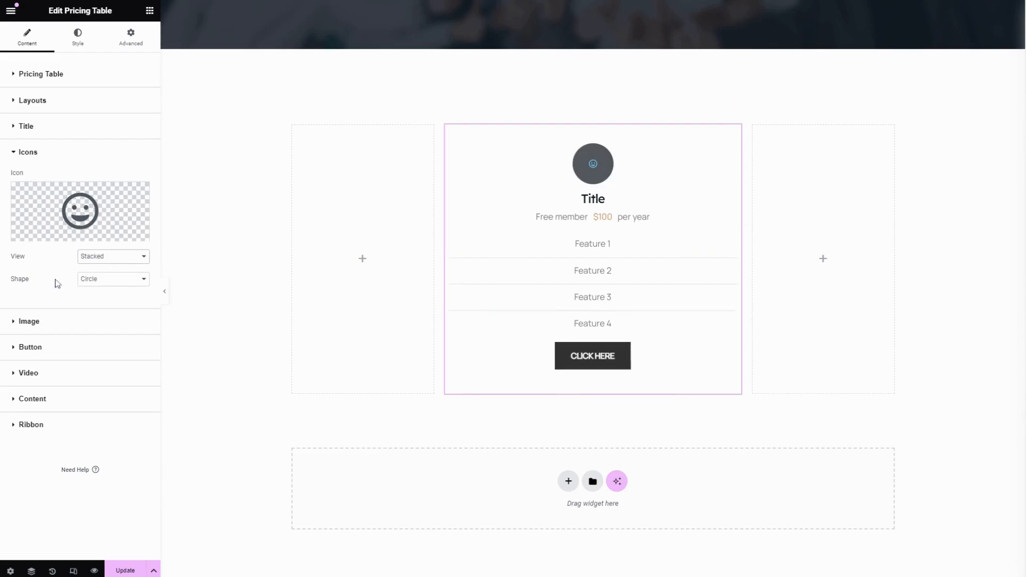
click(105, 283)
click(98, 300)
click(98, 285)
click(99, 294)
Look through the media library offered for the pricing table's image without choosing a picture.
click(71, 322)
mouse_move(81, 266)
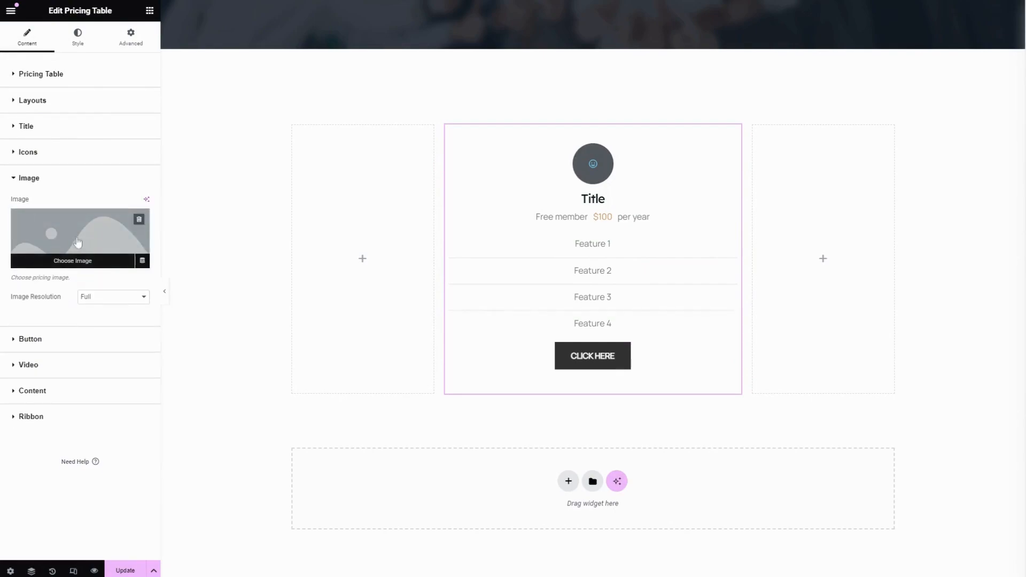
click(77, 244)
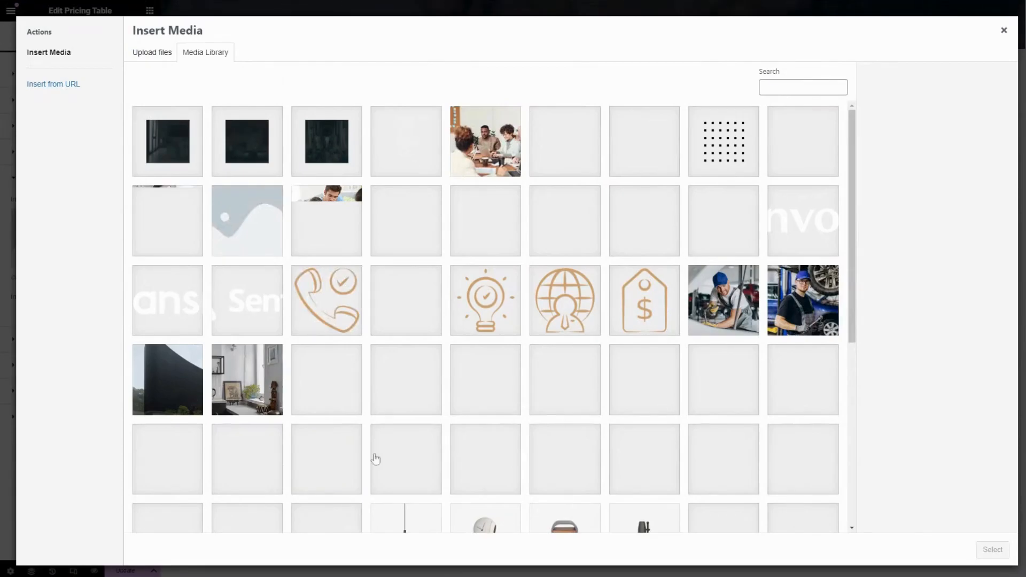
click(1005, 31)
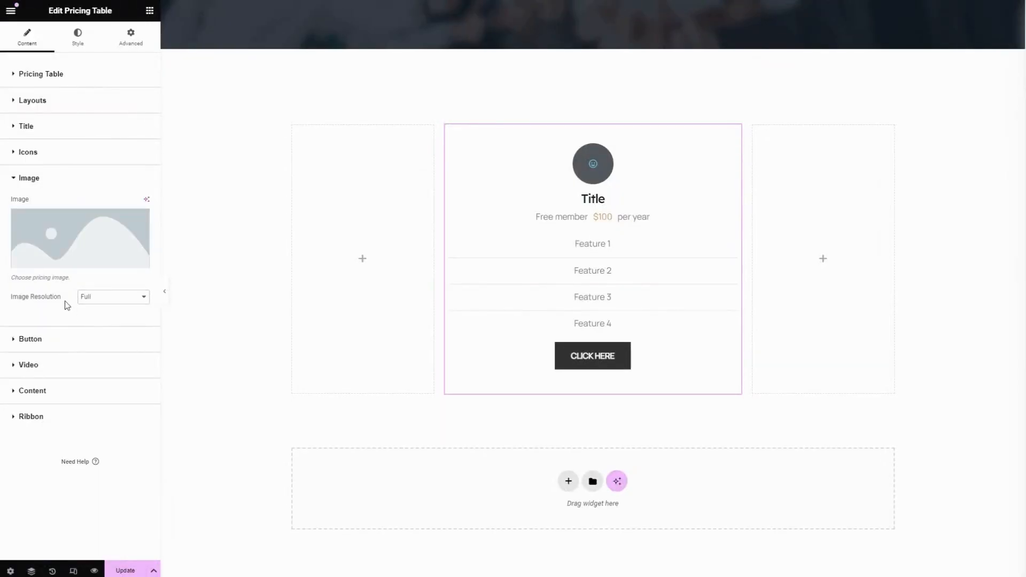
Center-align the pricing table's button and try the Medium button size.
click(59, 339)
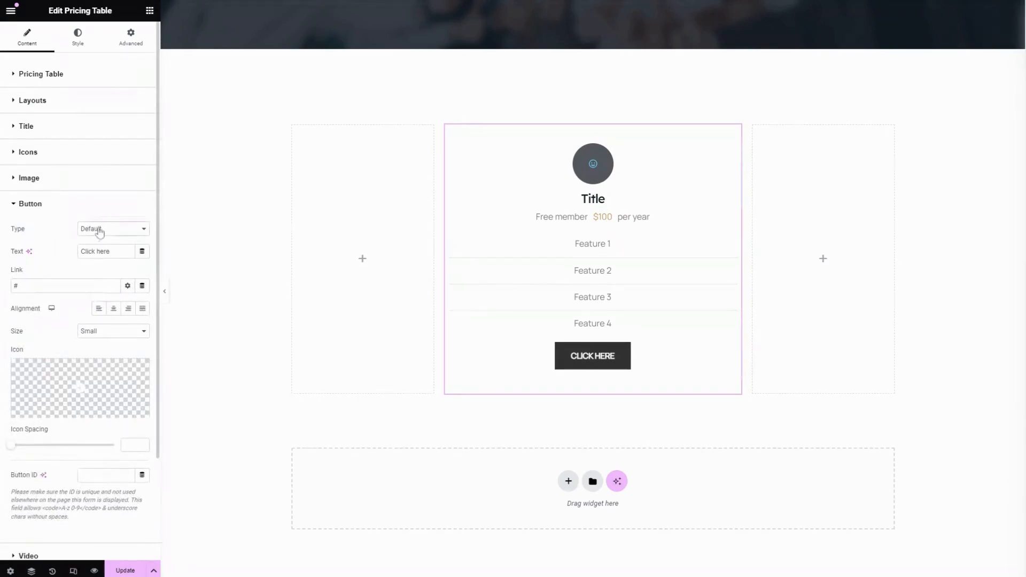
click(109, 251)
drag(109, 252, 70, 253)
click(103, 251)
drag(16, 286, 11, 285)
click(104, 312)
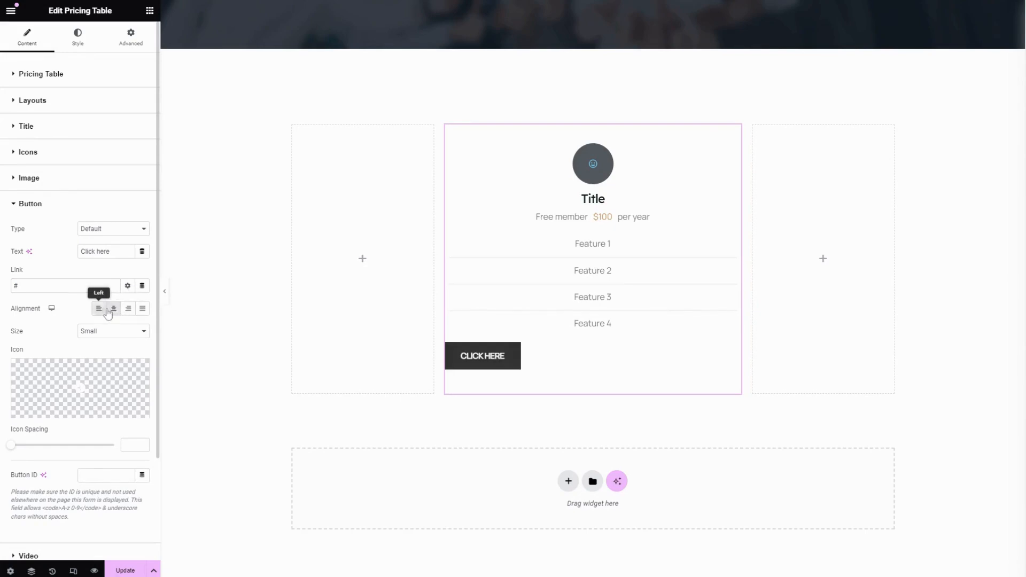
click(113, 310)
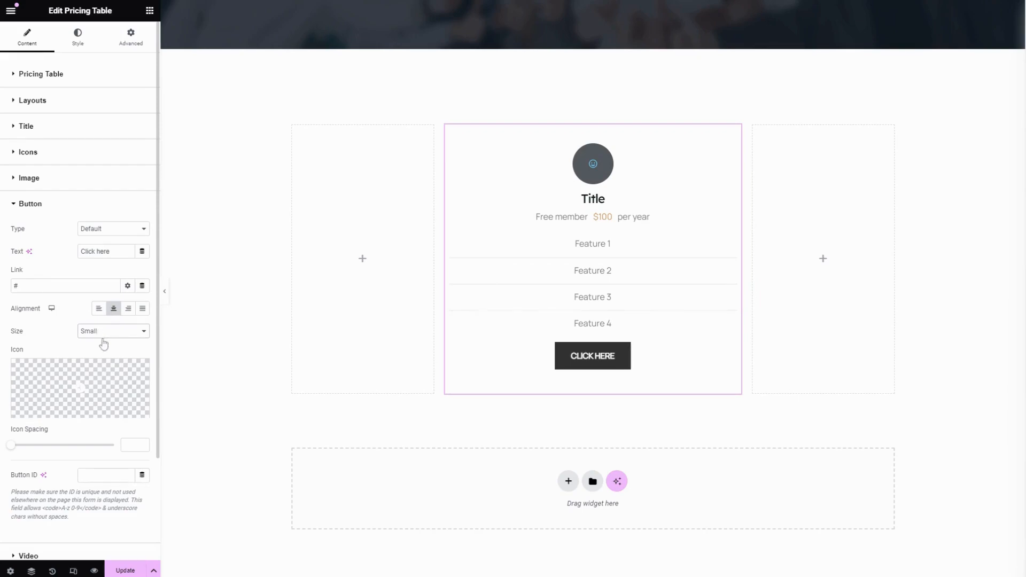
click(92, 360)
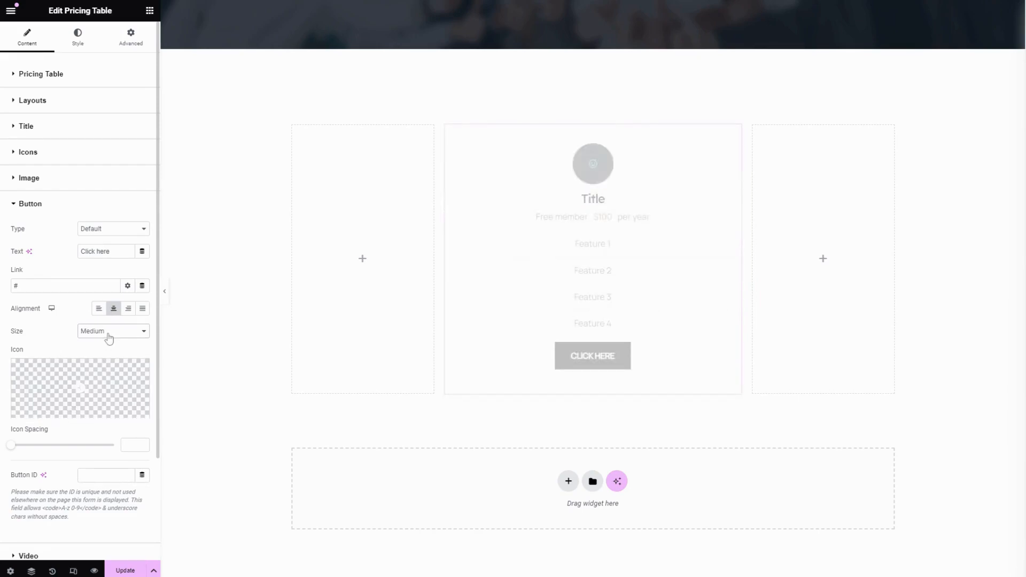
Add the right-pointing caret square icon before the button text with an icon spacing of 6.
scroll(50, 337, down, 2)
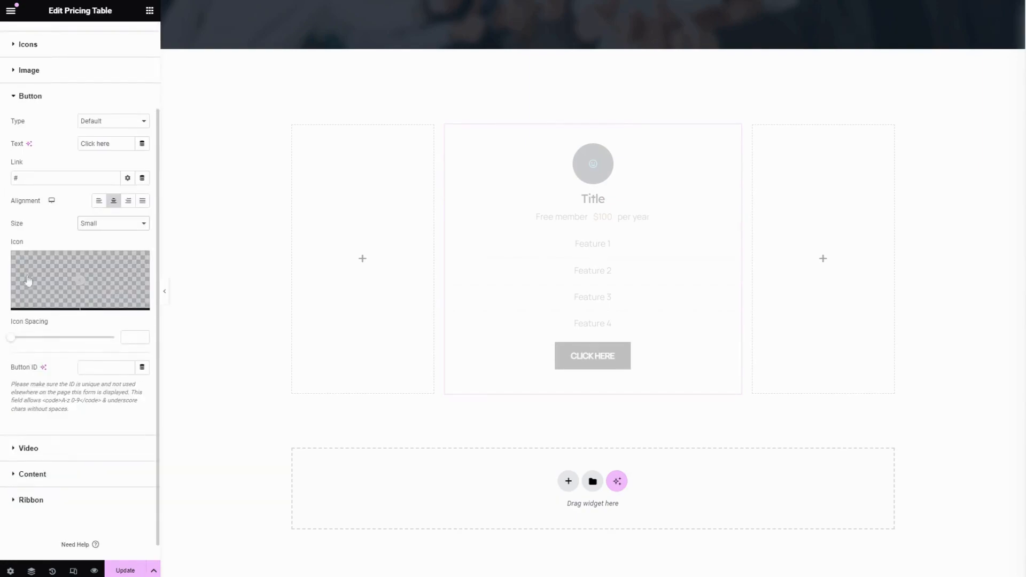
click(90, 267)
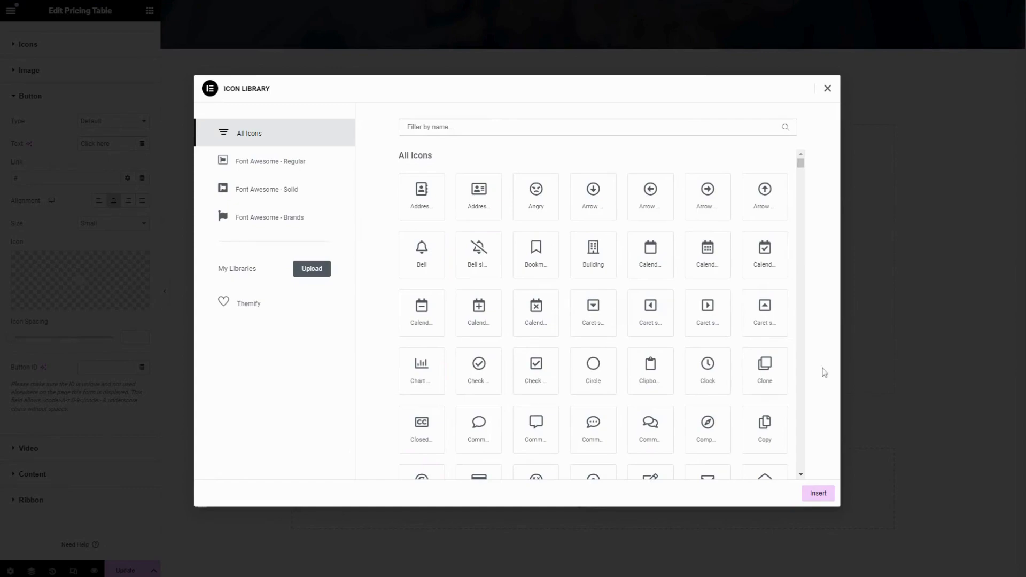
click(710, 310)
click(817, 493)
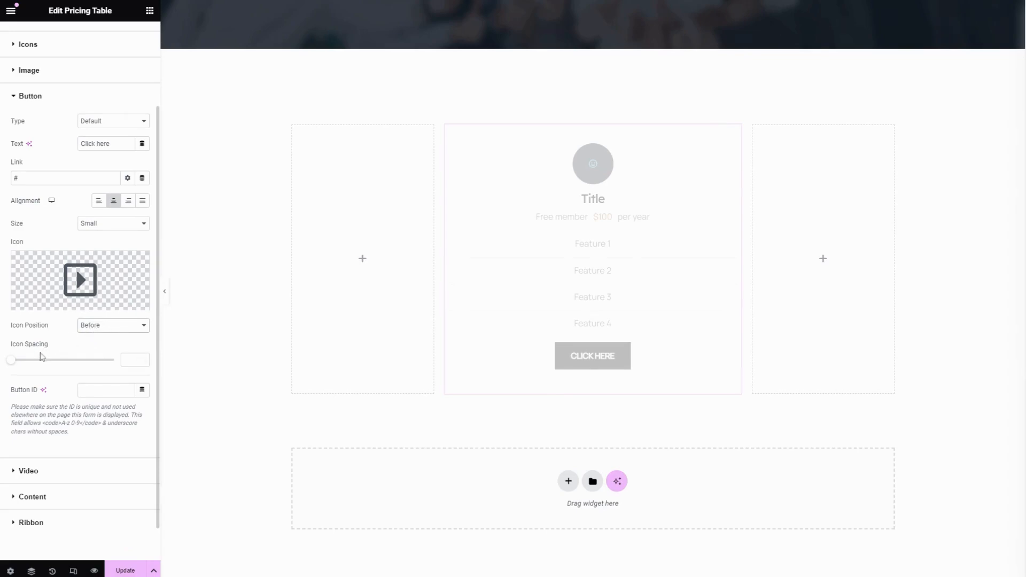
mouse_move(14, 365)
mouse_down()
mouse_move(51, 365)
mouse_move(23, 365)
mouse_up()
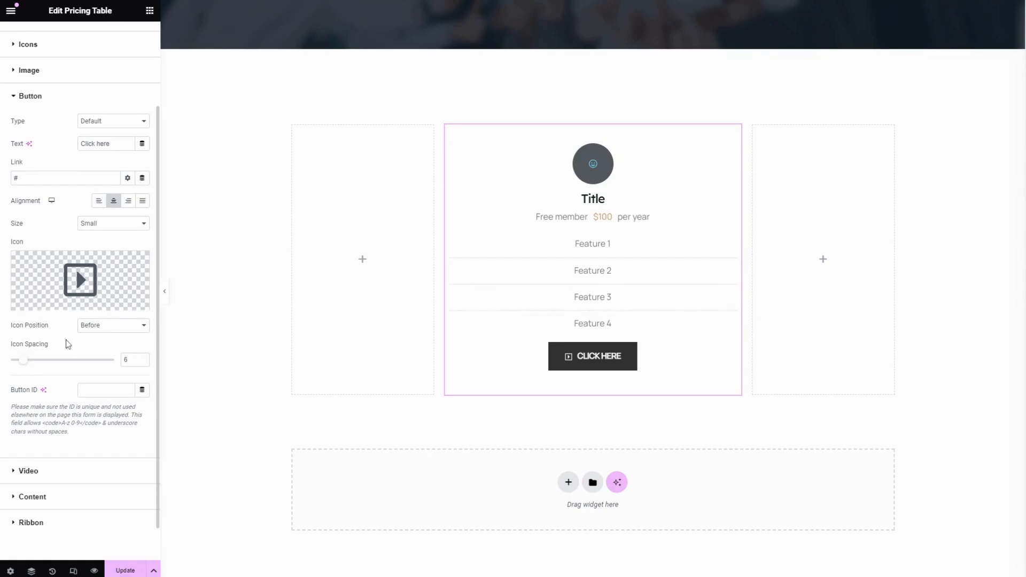
scroll(66, 345, down, 1)
click(102, 350)
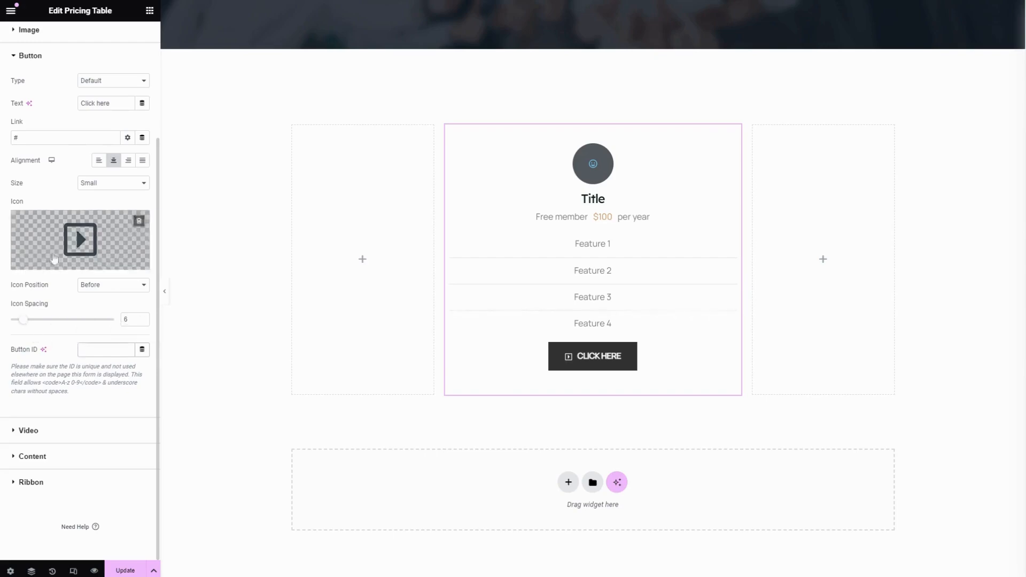
Fill the pricing content with "Lorem ipsum dolor sit amet, consectetur adipiscing elit, sed do eiusmod tempor incididunt ut labore et dolore magna aliqua.".
click(54, 431)
click(85, 254)
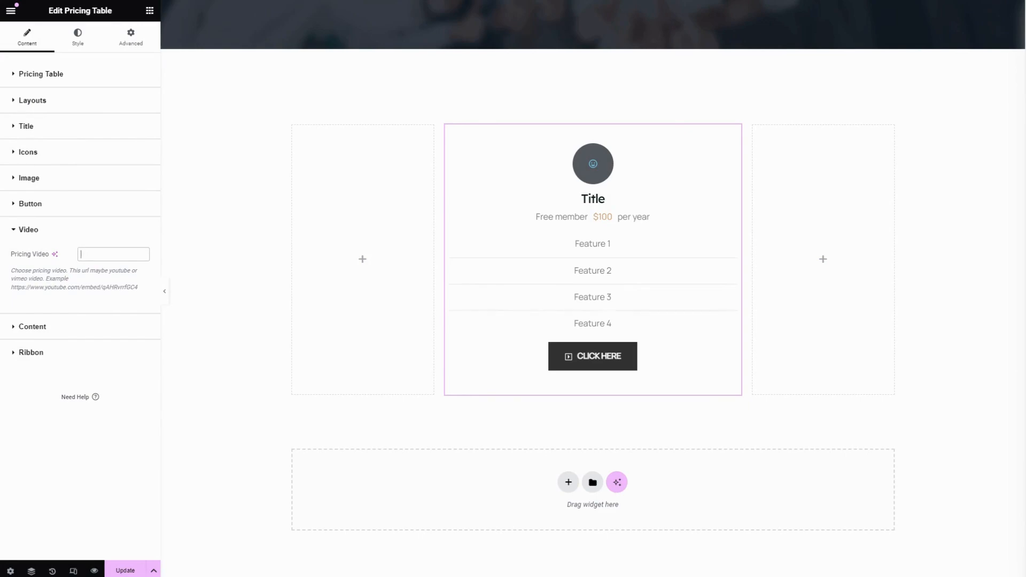
click(73, 331)
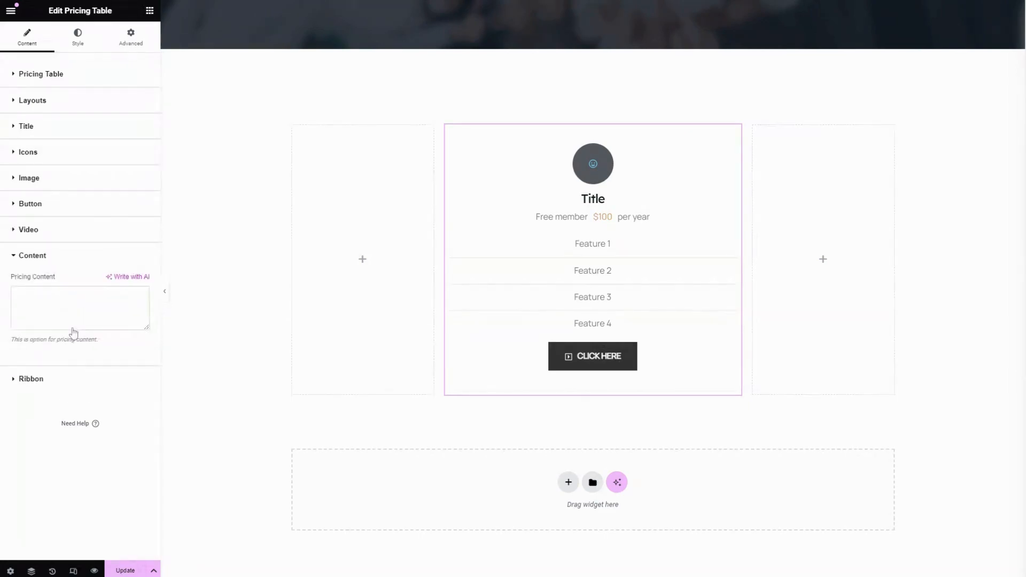
text(Lorem ipsum dolor sit amet, consectetur adipiscing elit, sed do eiusmod tempor incididunt ut labore et dolore magna aliqua.)
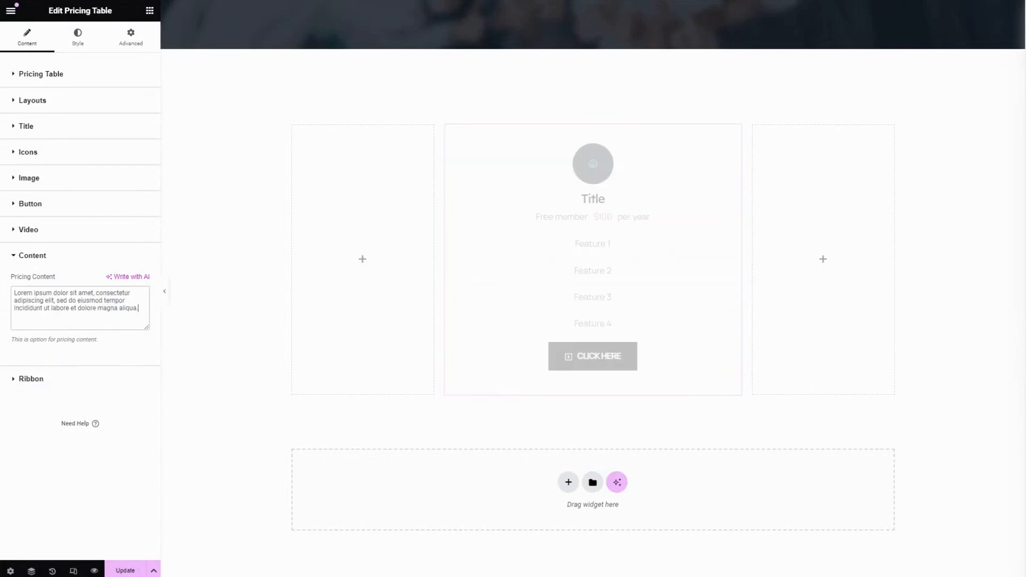
Enable the pricing table's ribbon with the text "Premium" in the Top Left position.
click(60, 382)
click(111, 355)
click(138, 306)
click(139, 307)
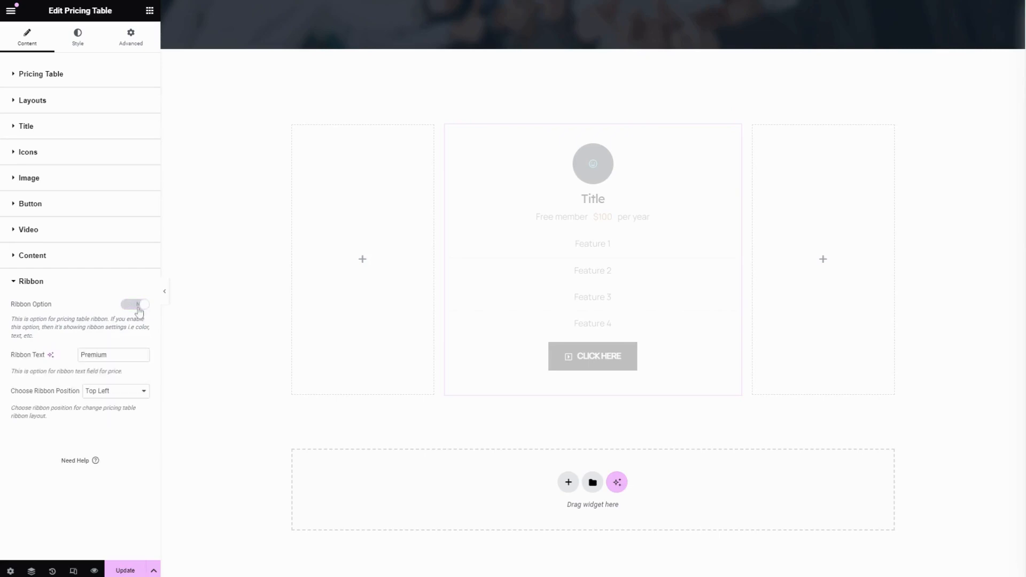
drag(11, 356, 45, 355)
click(112, 355)
key(ctrl+a)
click(111, 355)
click(115, 393)
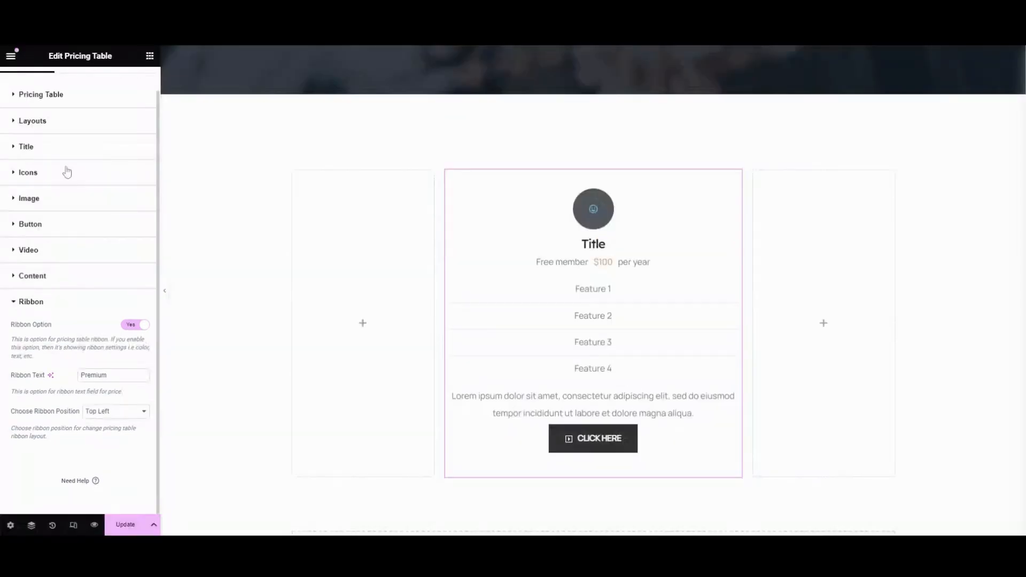
Set the pricing table's general padding to 20 and its margin to 30 on all sides.
scroll(66, 169, up, 1)
click(78, 83)
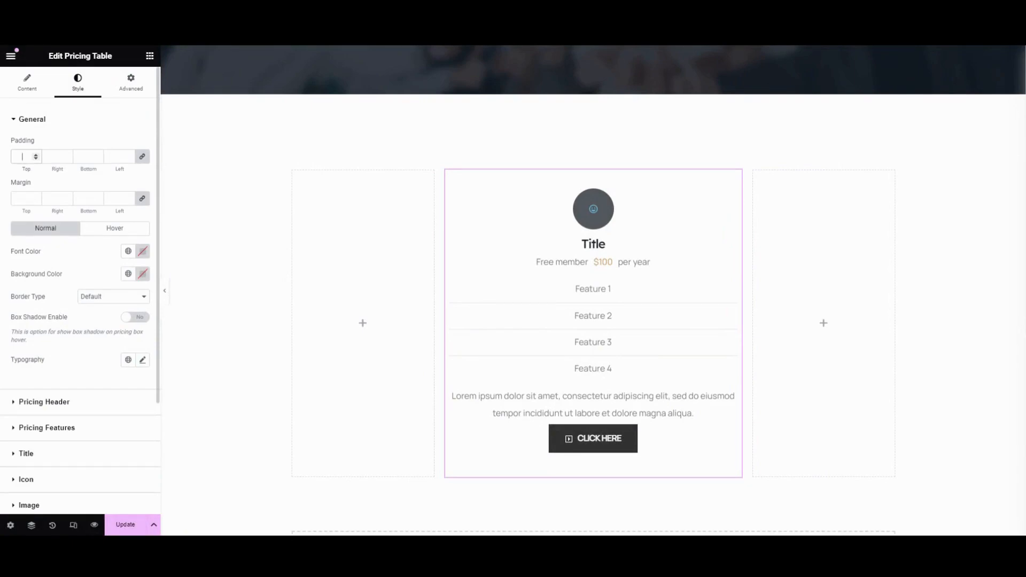
text(20)
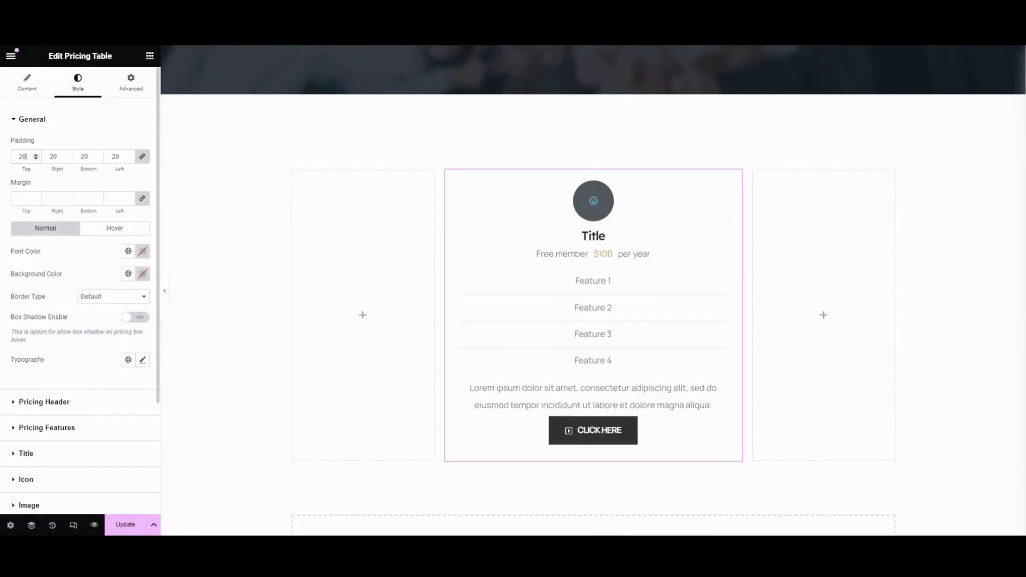
click(25, 198)
text(30)
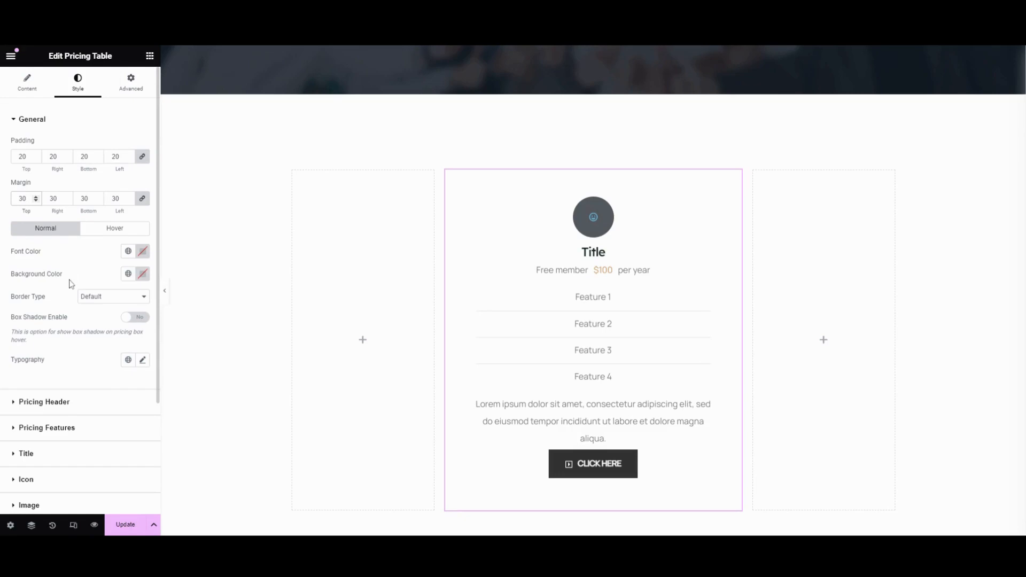
Apply the global Secondary color to the normal-state font and the light green global color to the background.
click(110, 229)
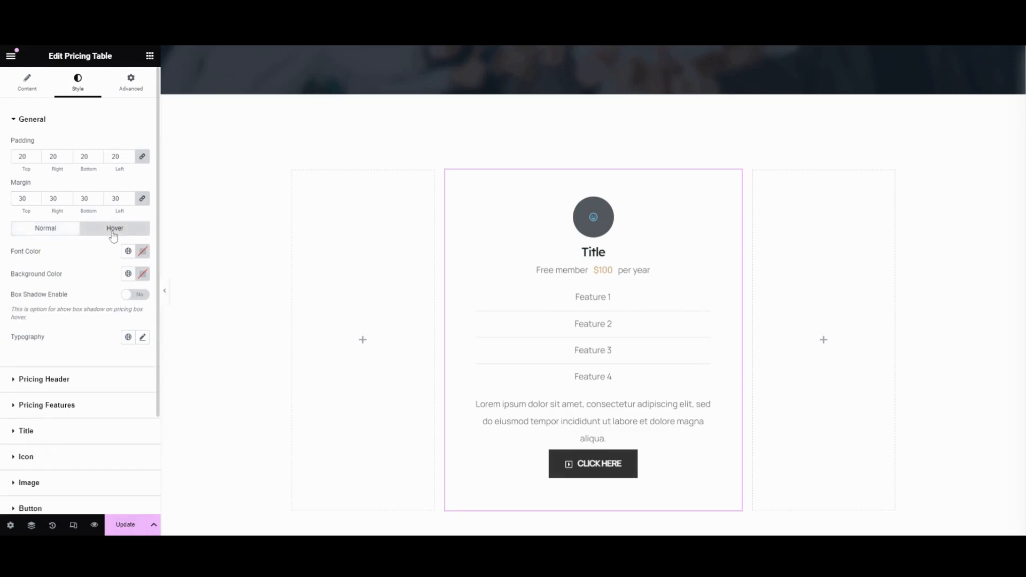
click(59, 232)
click(127, 253)
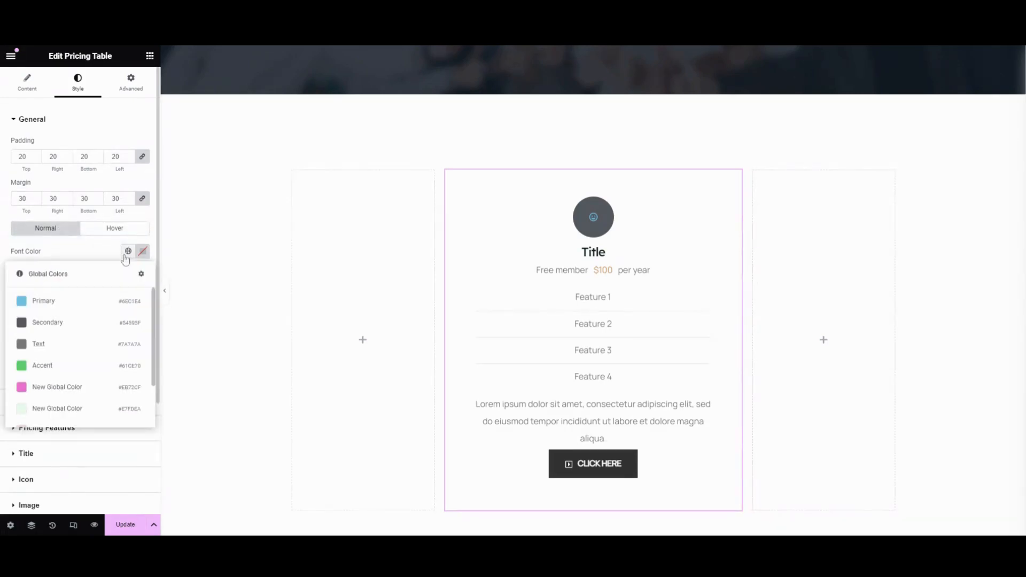
click(57, 323)
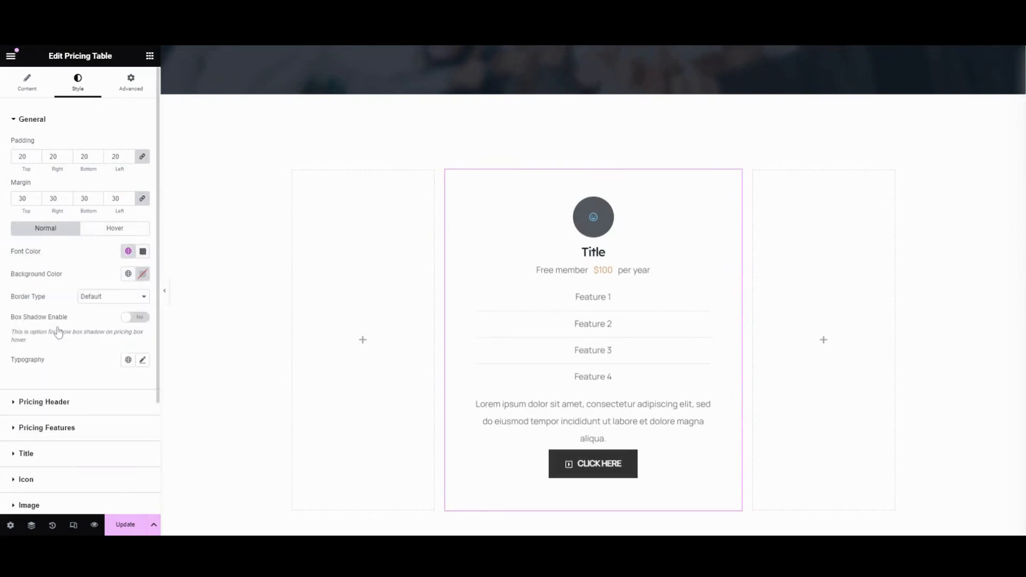
click(129, 273)
scroll(78, 390, down, 2)
click(66, 373)
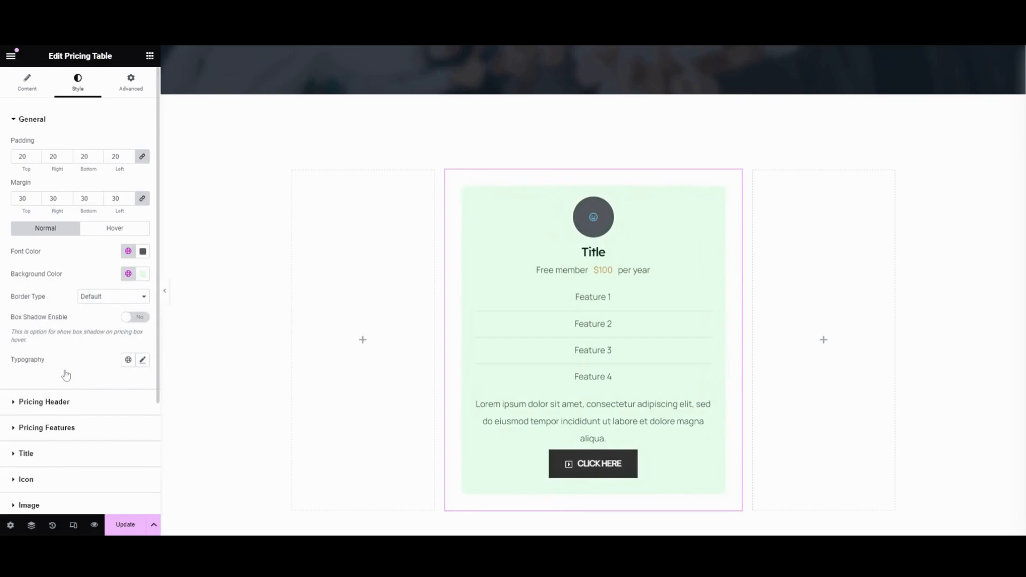
Give the pricing table's normal state a Double border with a width of 1 px on all sides.
click(113, 230)
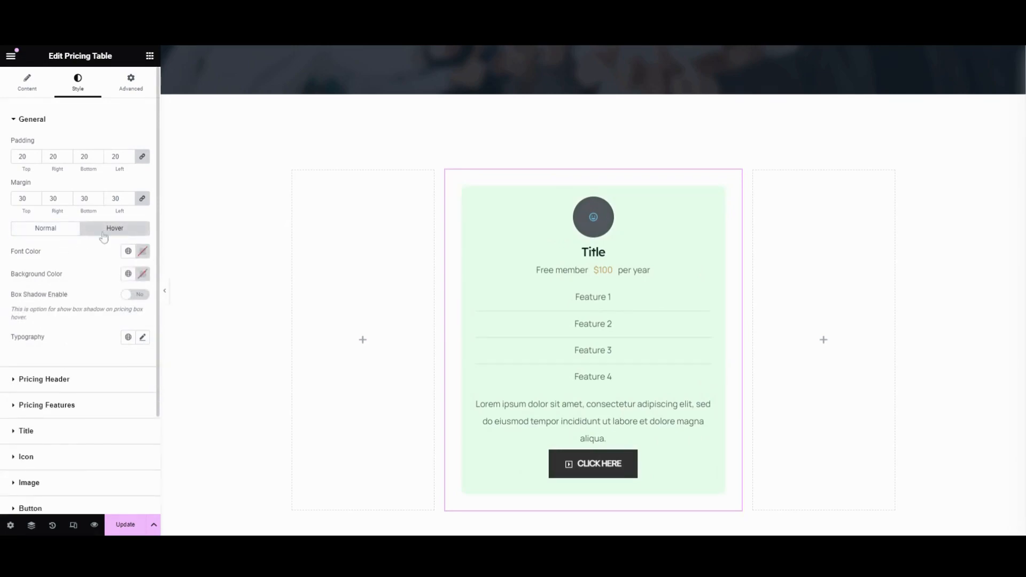
click(53, 229)
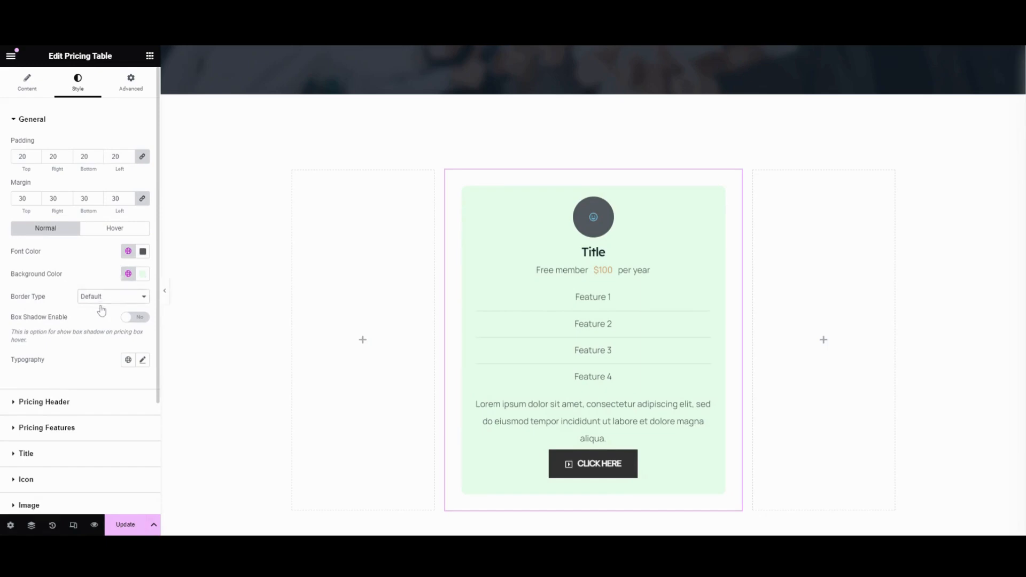
click(105, 342)
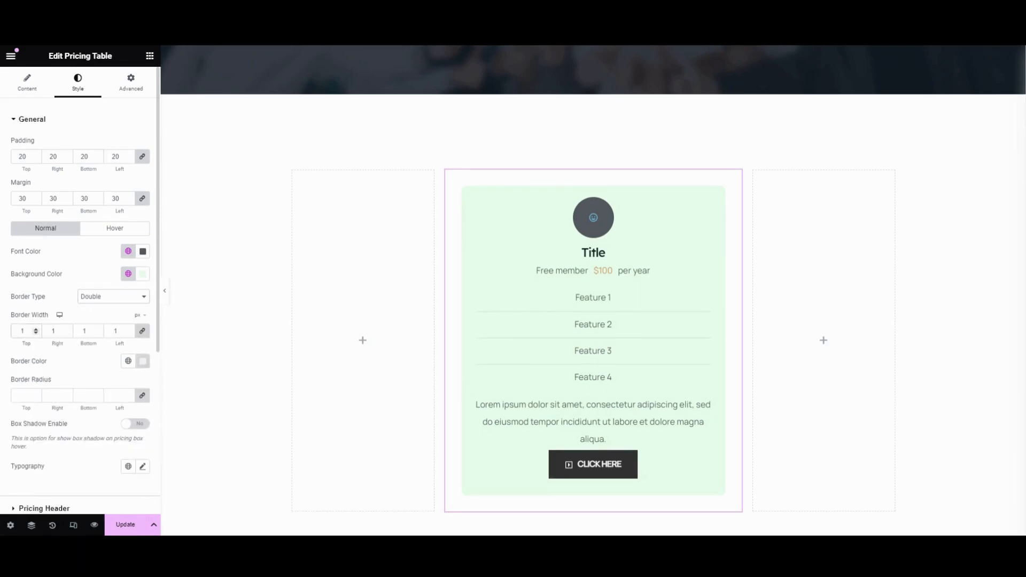
Try the global Text color on the pricing table's border and clear it again.
scroll(65, 314, down, 2)
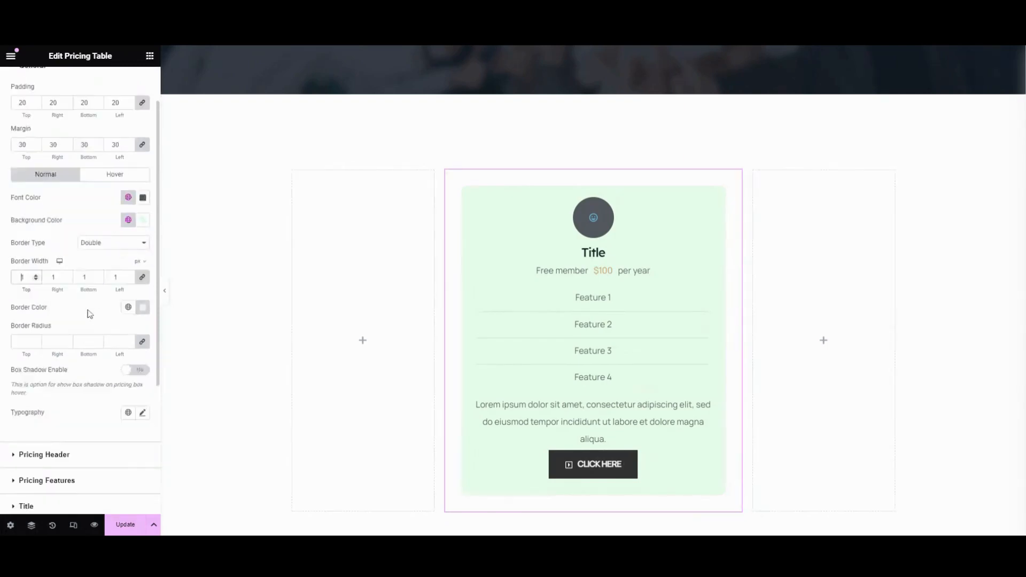
click(129, 256)
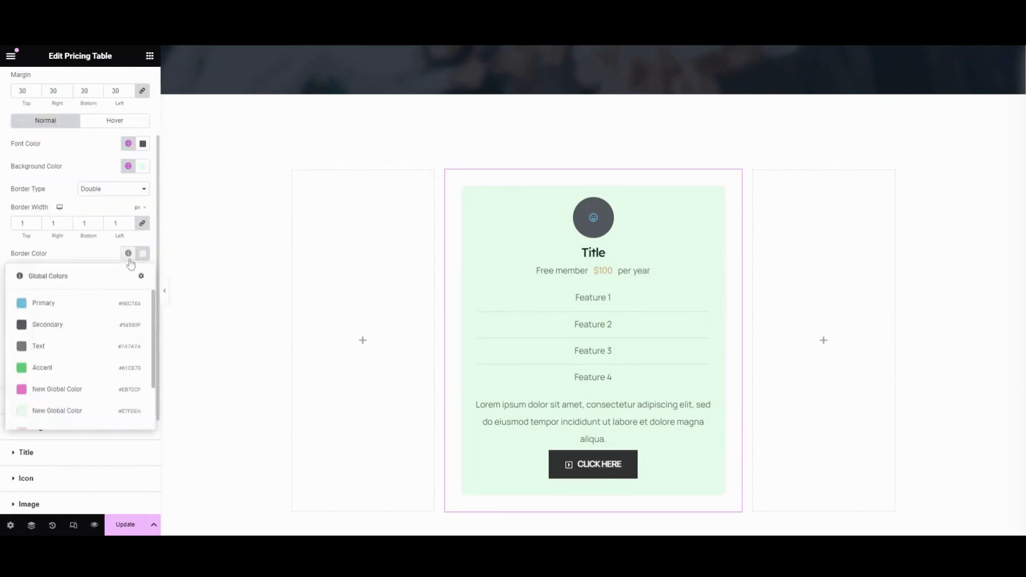
click(52, 344)
click(143, 254)
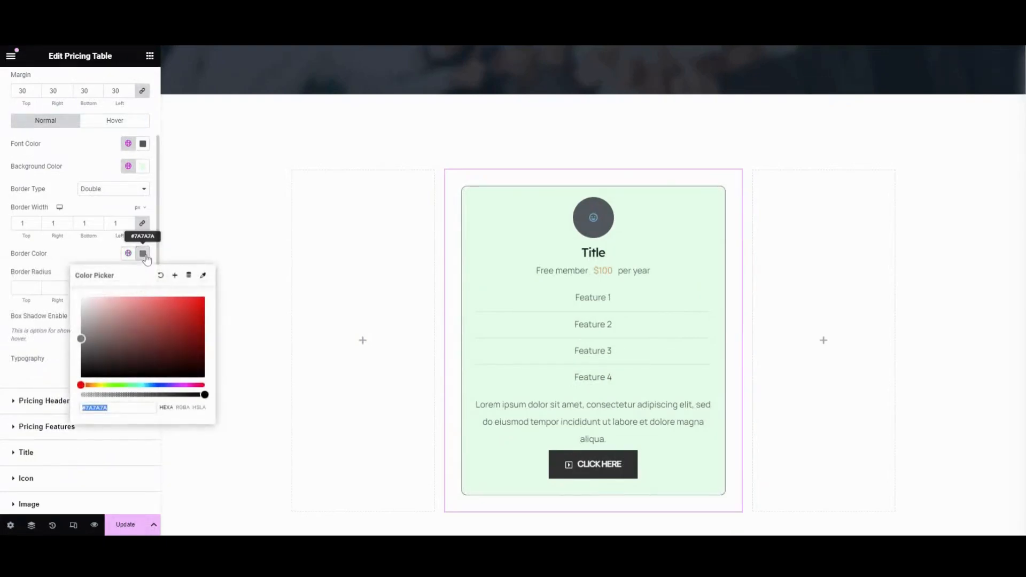
drag(84, 311, 85, 303)
click(84, 261)
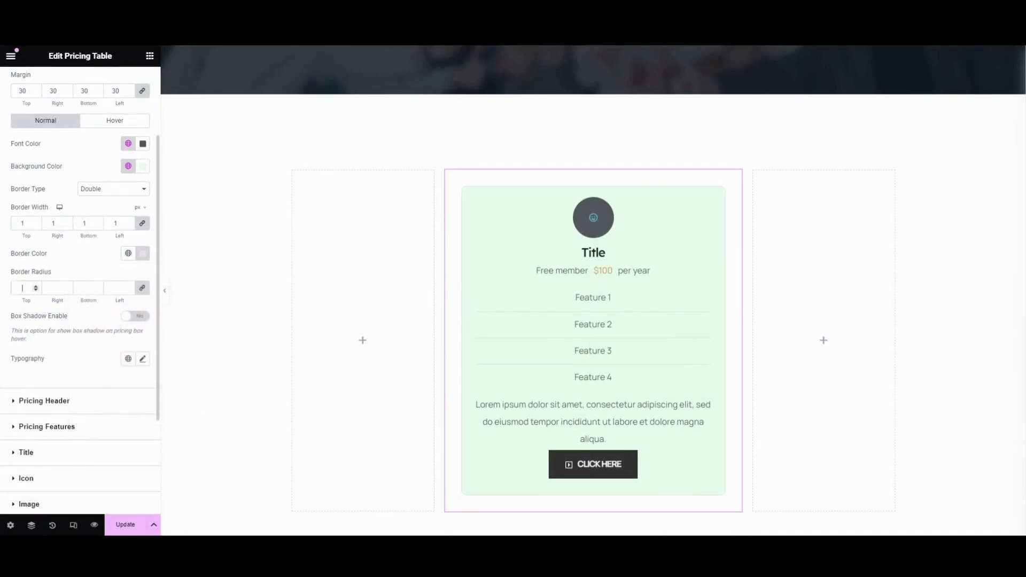
Set the pricing table's border radius to 10 on all sides and open its general typography settings.
text(10)
click(142, 360)
scroll(143, 364, down, 3)
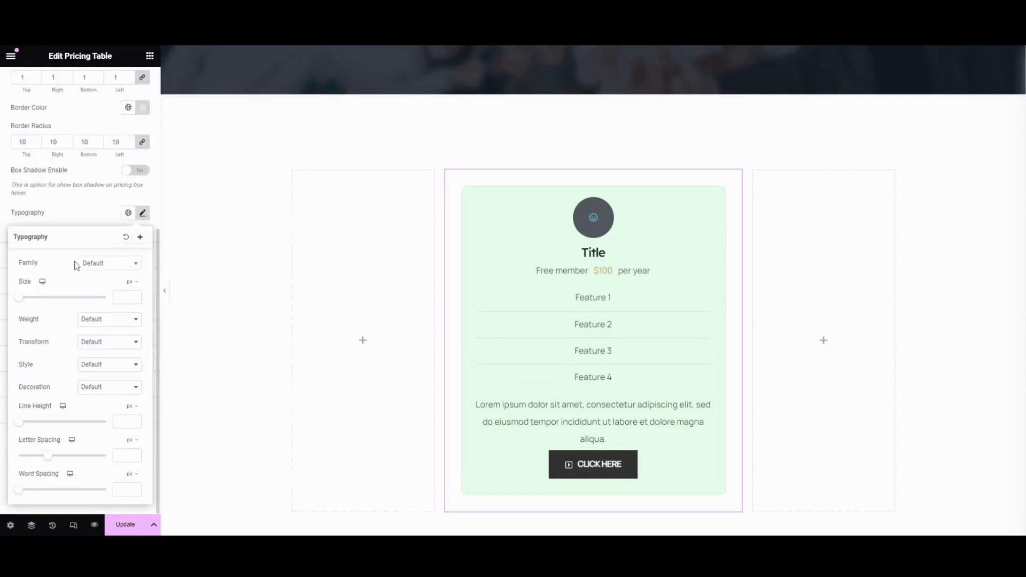
Try the global Accent color on the pricing header's normal-state text and replace it with the global Secondary color.
click(64, 213)
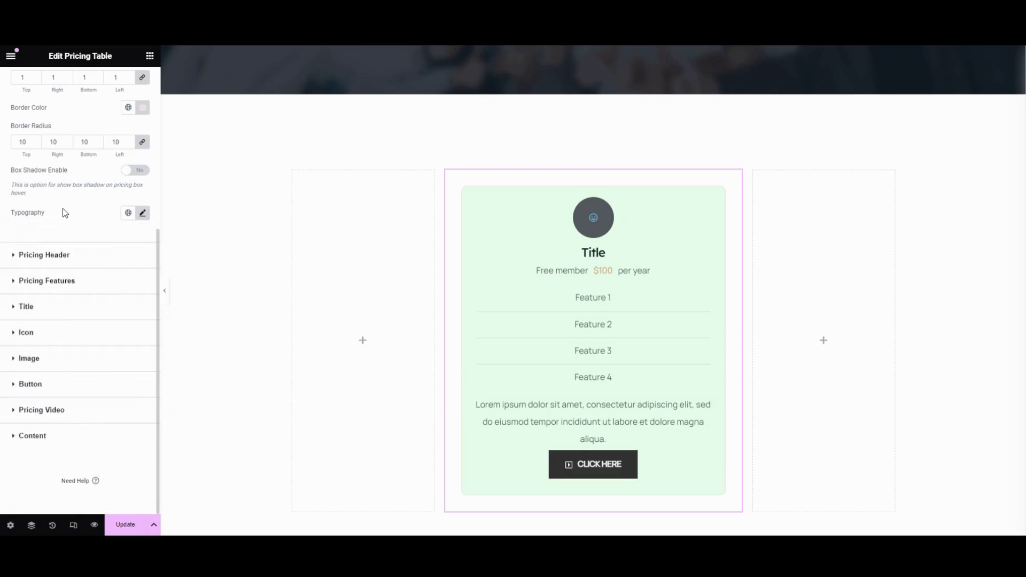
click(88, 256)
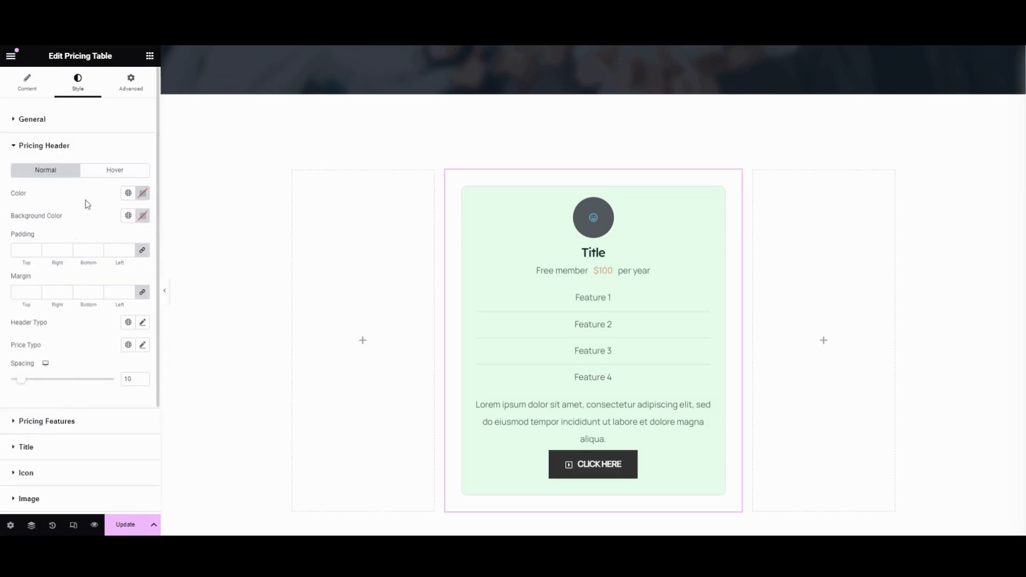
click(128, 195)
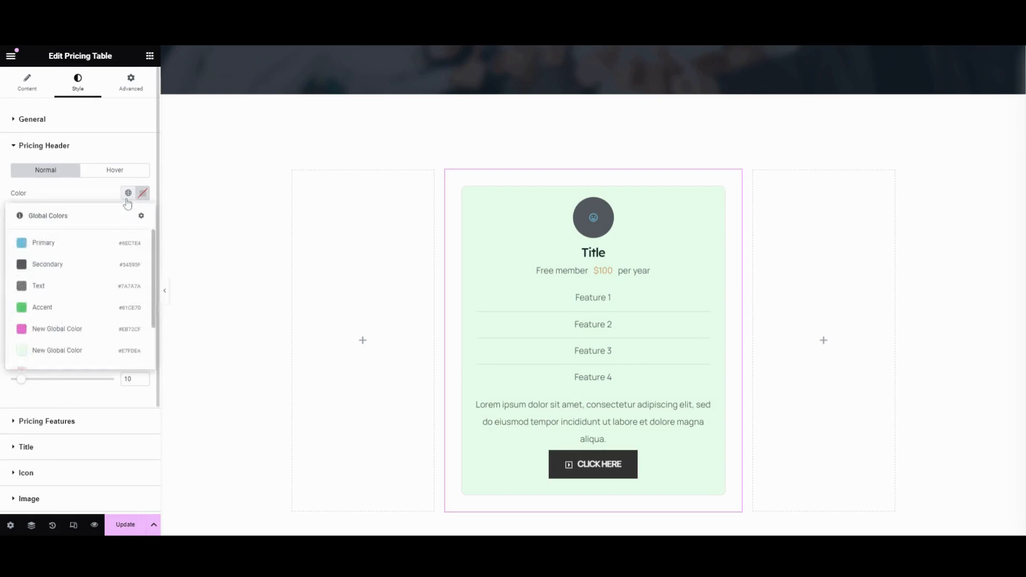
click(43, 308)
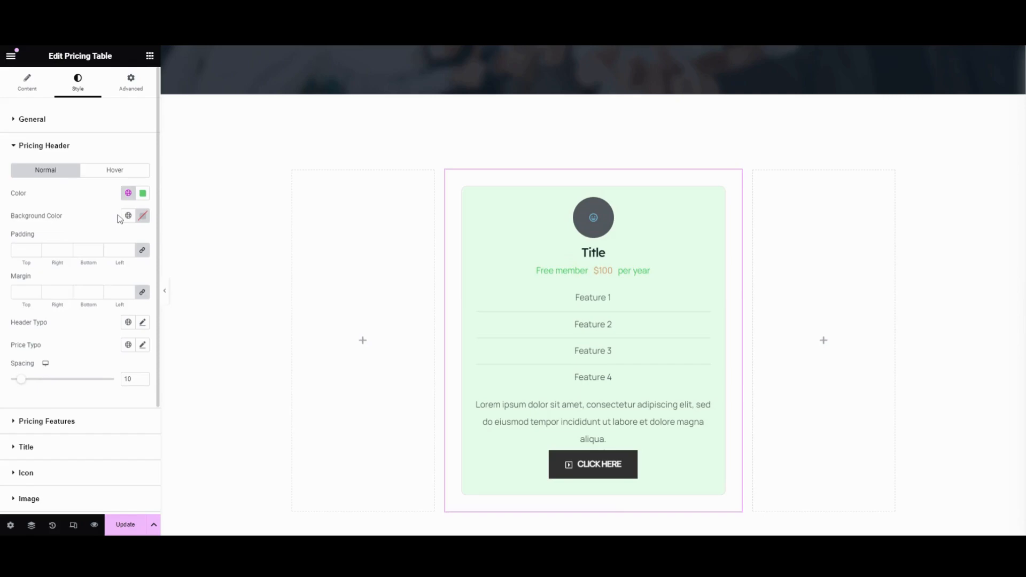
click(128, 193)
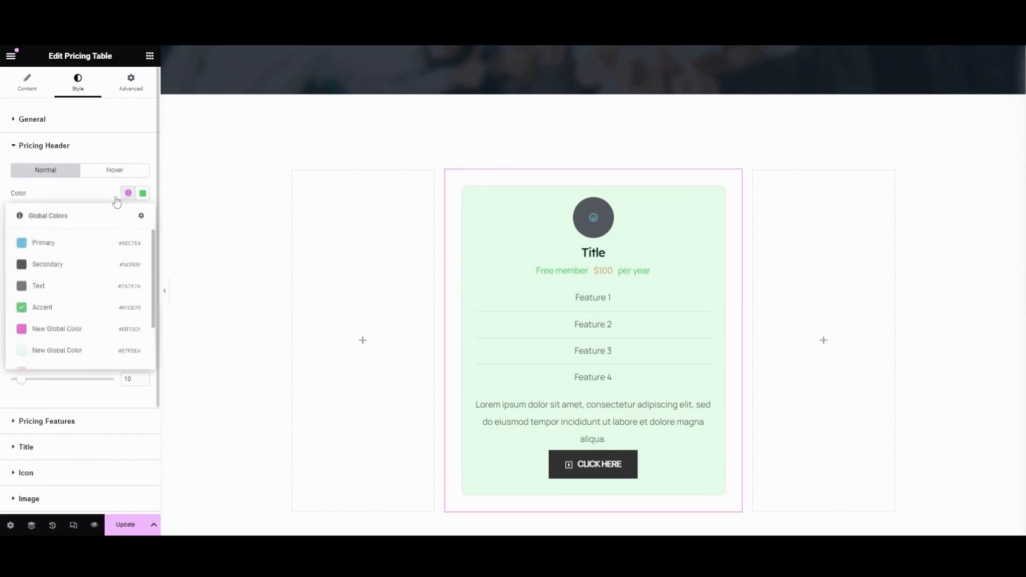
click(68, 265)
Try the global Text and Accent colors on the pricing header's normal-state background.
click(95, 171)
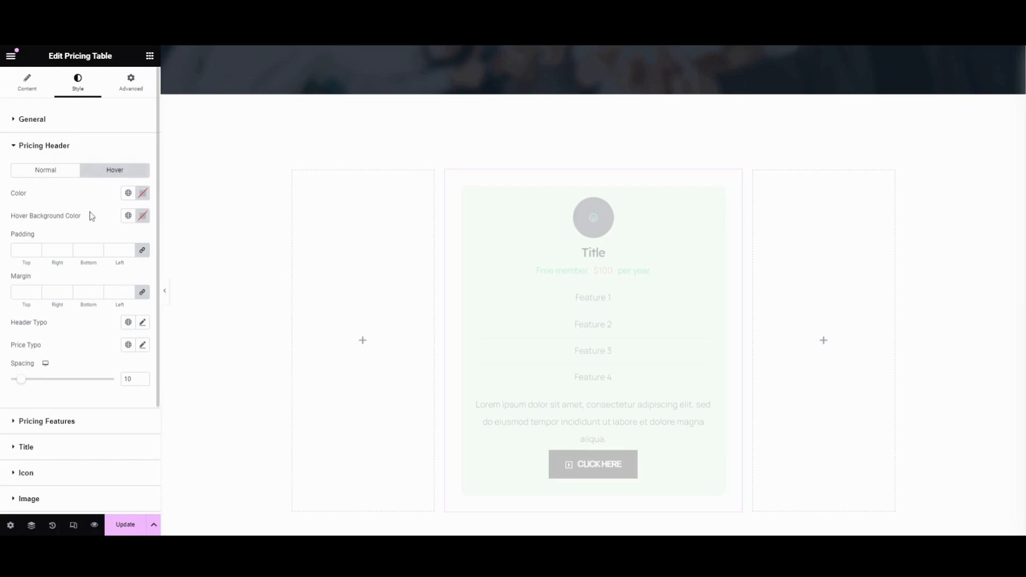
click(46, 172)
click(128, 216)
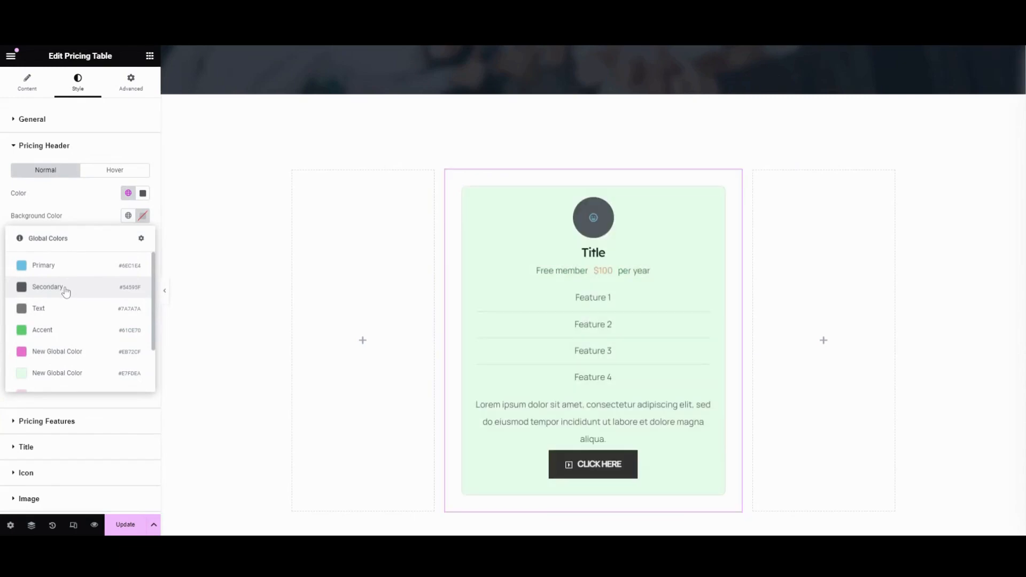
click(64, 310)
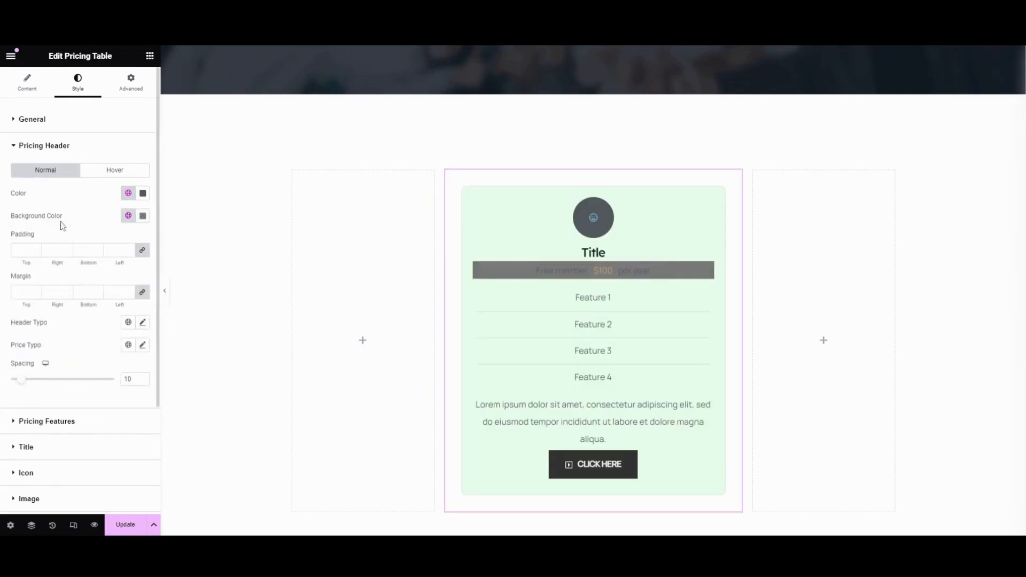
click(128, 216)
click(64, 336)
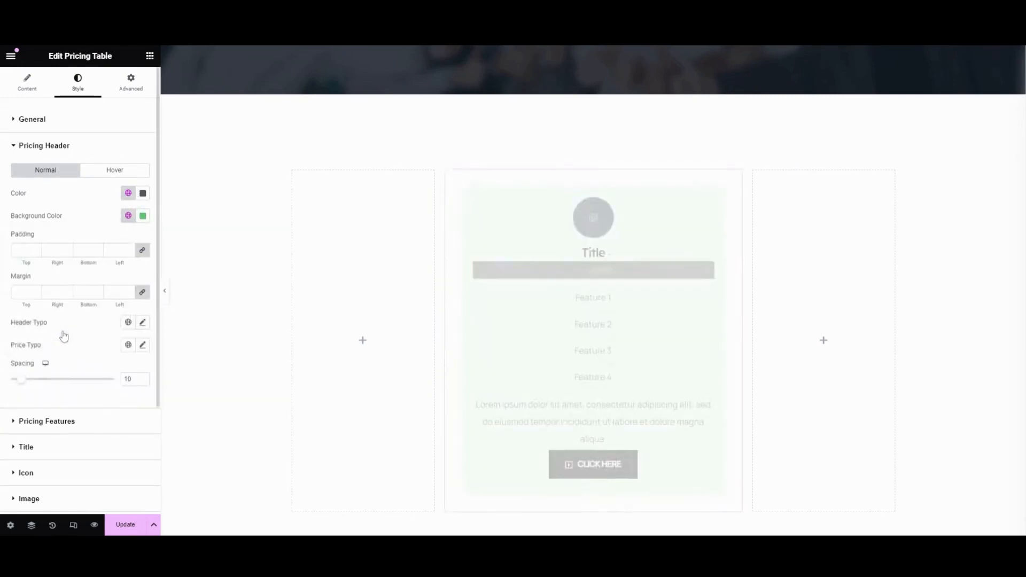
Apply the very pale pinkish global color to the pricing header's normal-state background.
click(127, 217)
scroll(80, 353, down, 4)
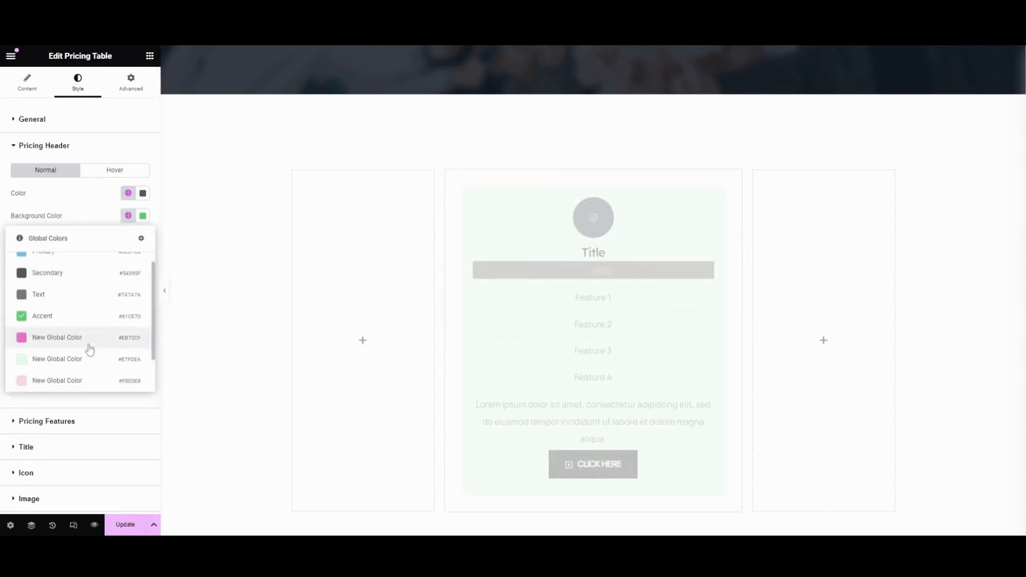
click(69, 357)
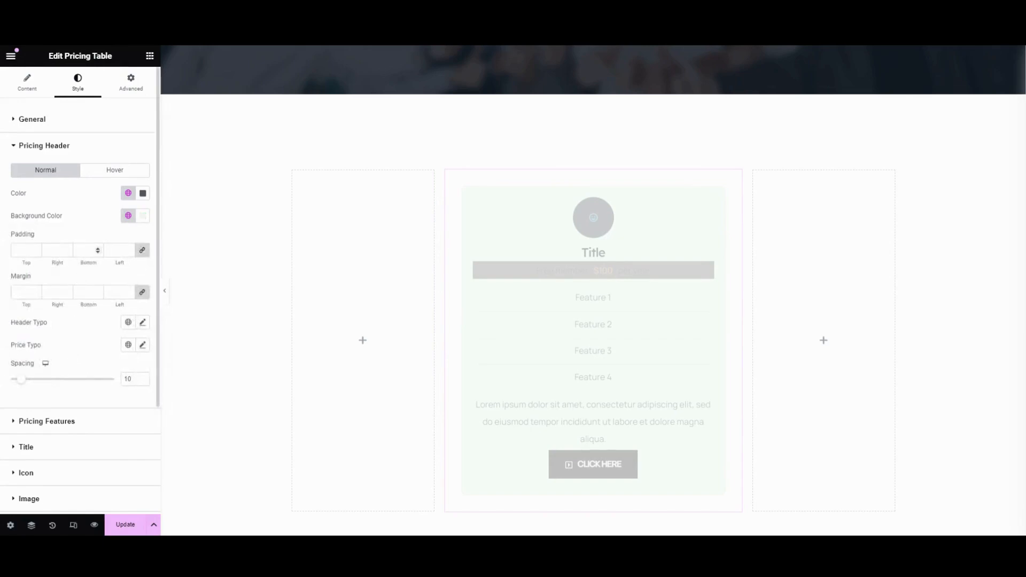
Set both the padding and the margin of the pricing header to 20 on all sides.
click(22, 250)
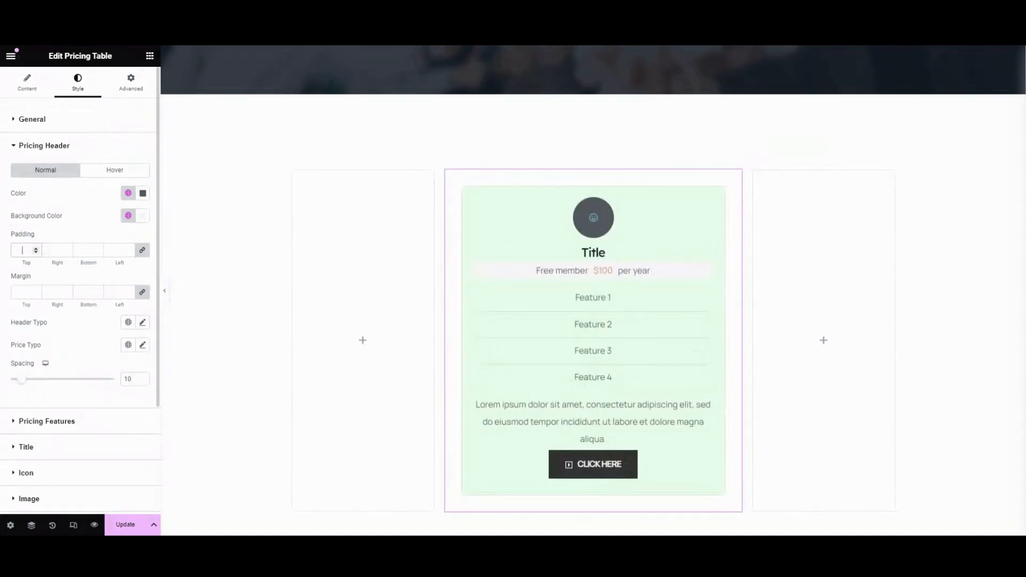
text(20)
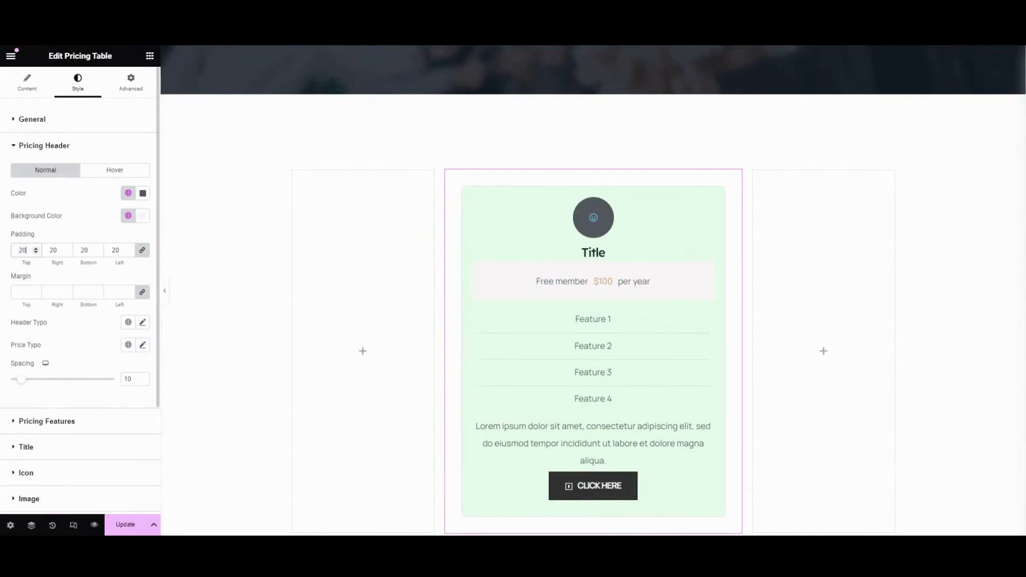
click(23, 293)
text(20)
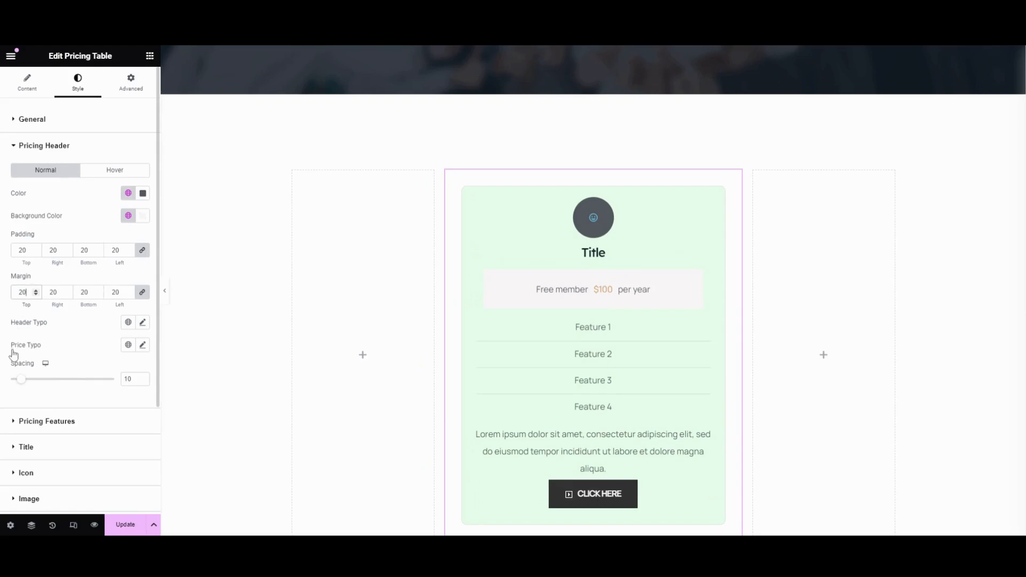
Look over the header and price typography options and set the pricing header's spacing to 25.
click(143, 323)
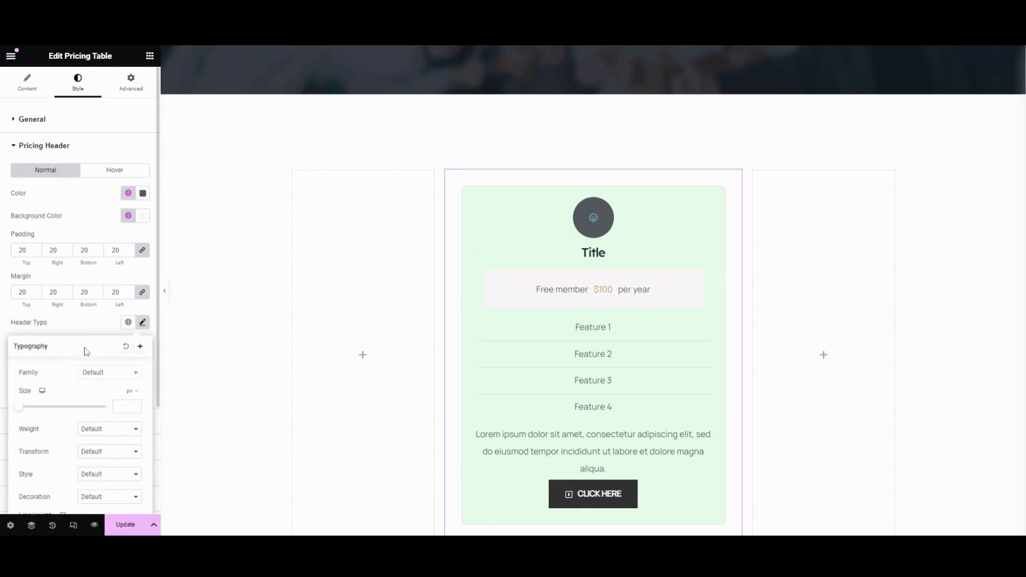
click(92, 324)
scroll(323, 282, down, 2)
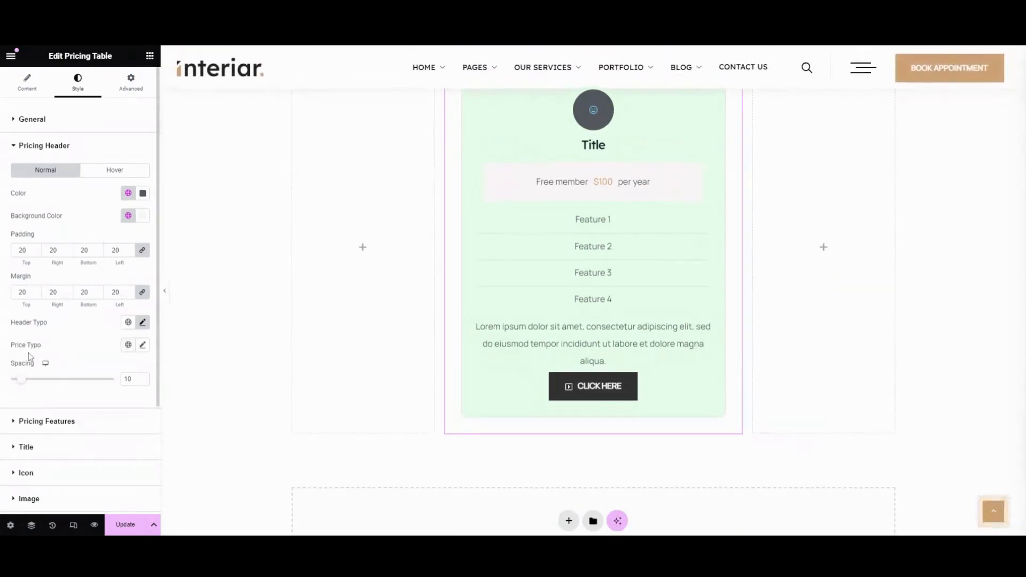
click(143, 345)
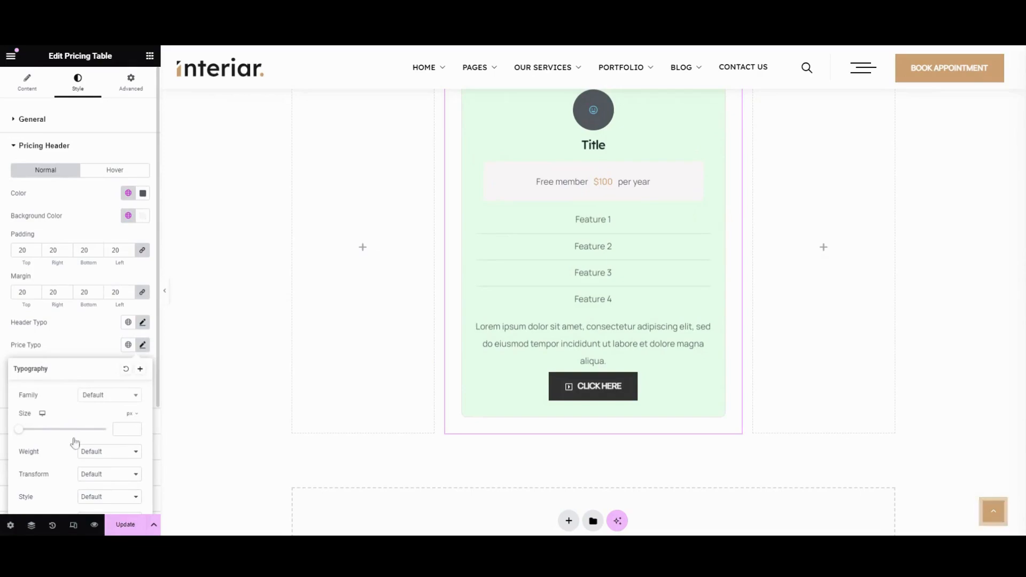
click(78, 348)
drag(20, 384, 35, 387)
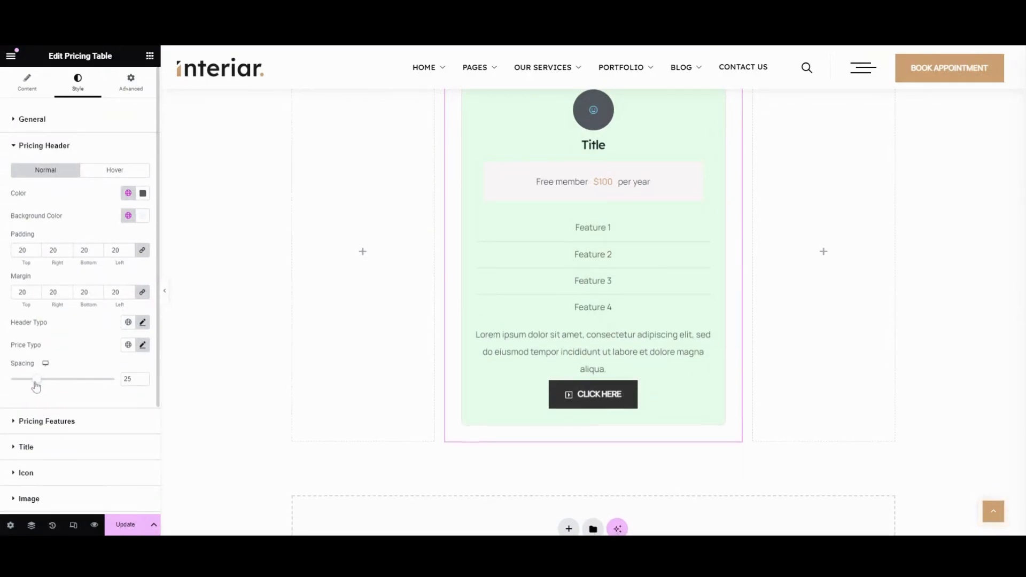
Apply the global Secondary color to the pricing features' normal-state text and look over the background color choices.
click(76, 423)
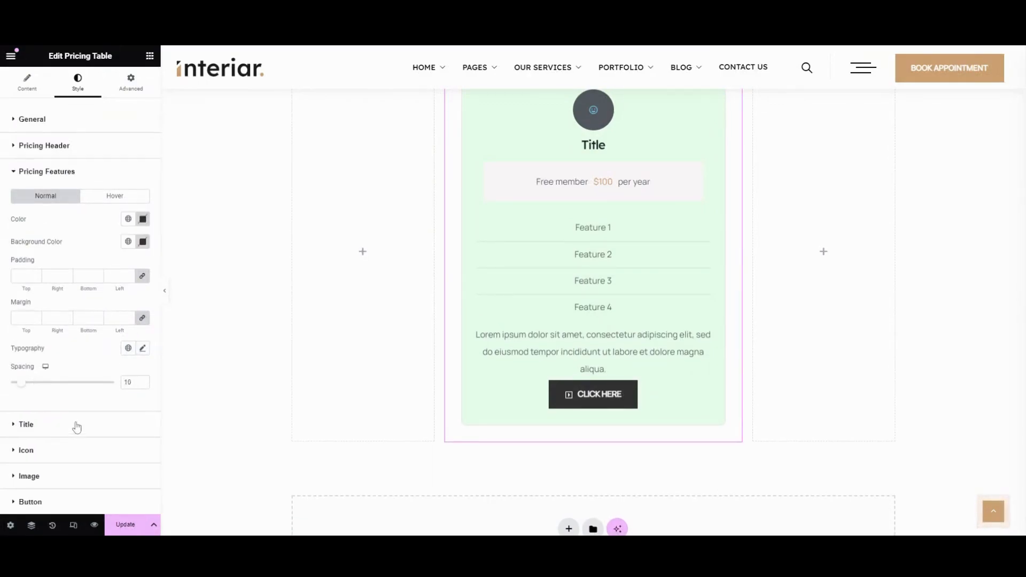
click(128, 219)
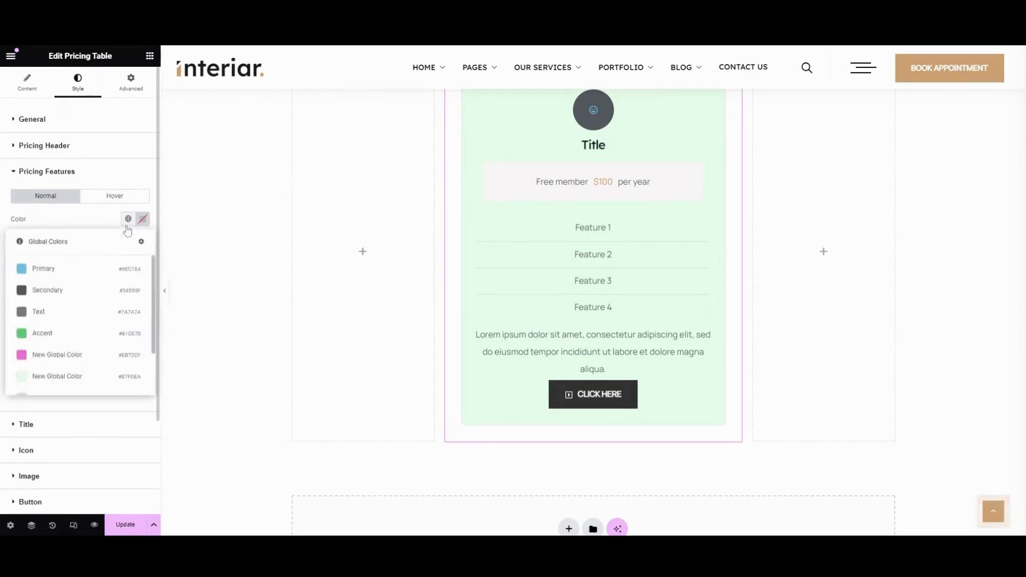
click(67, 293)
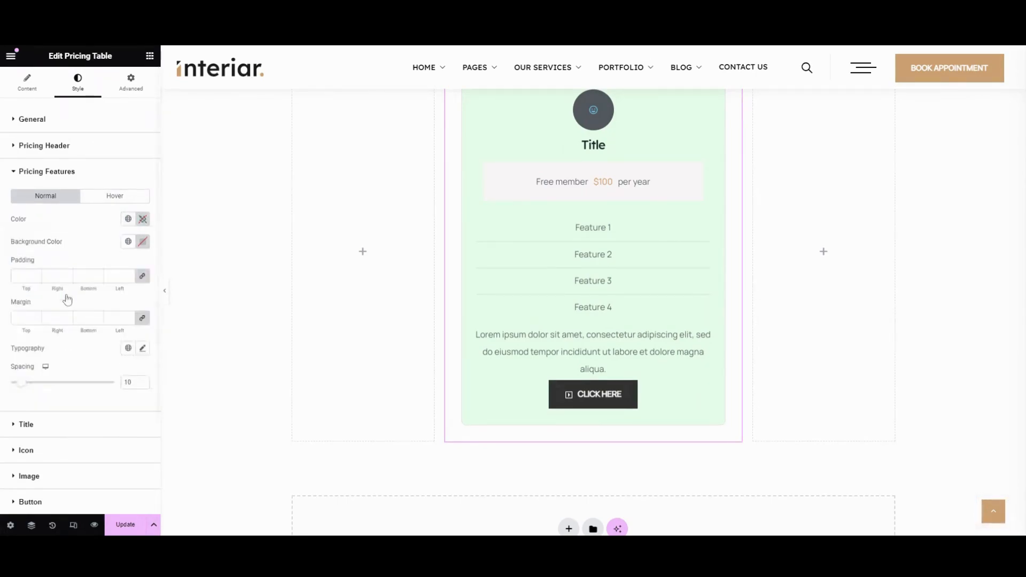
click(127, 245)
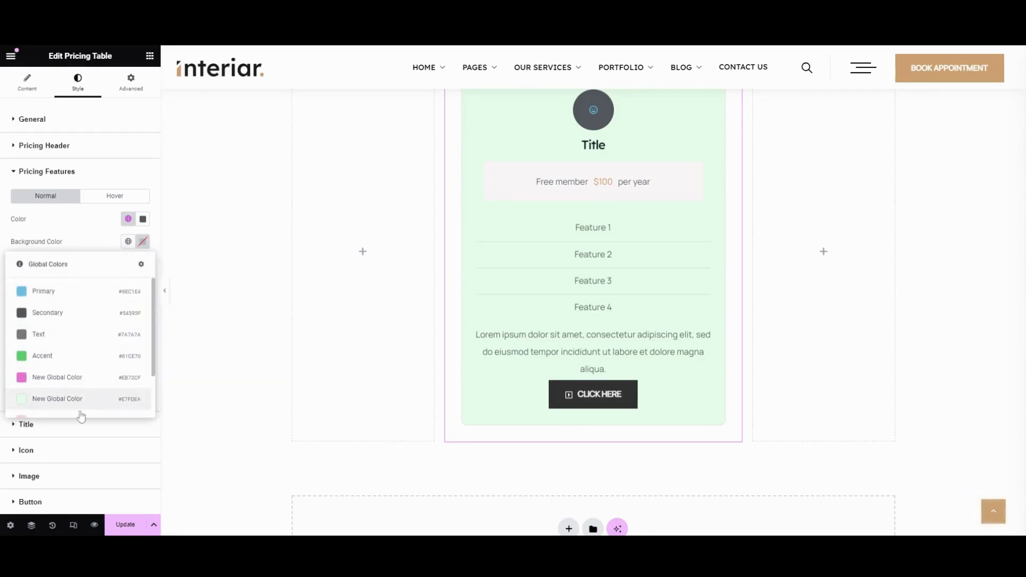
click(95, 235)
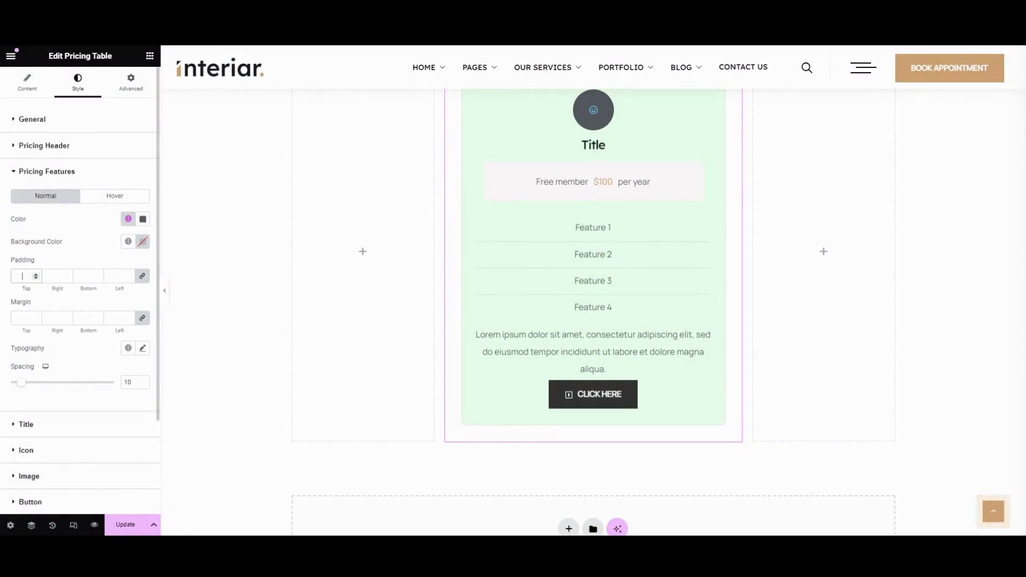
Set both the padding and the margin of the pricing features to 10 on all sides.
text(10)
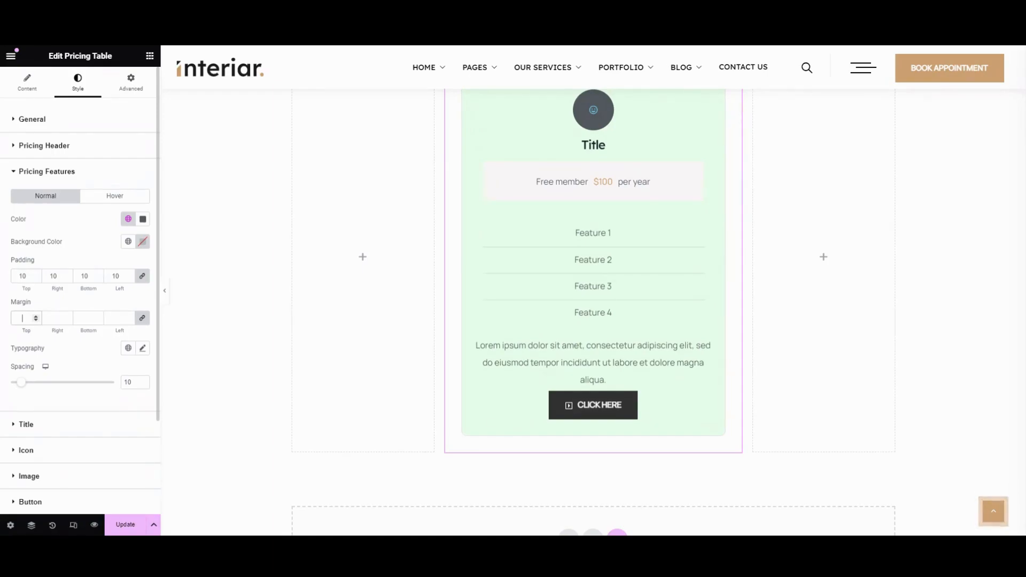
text(10)
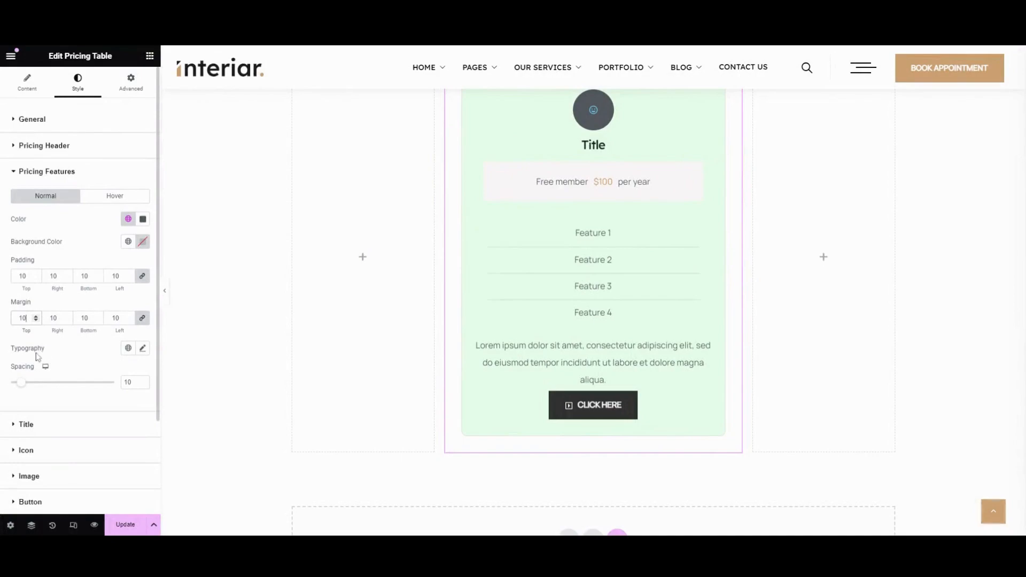
Look over the pricing features' typography options and set their spacing to 15.
click(143, 348)
scroll(92, 429, down, 3)
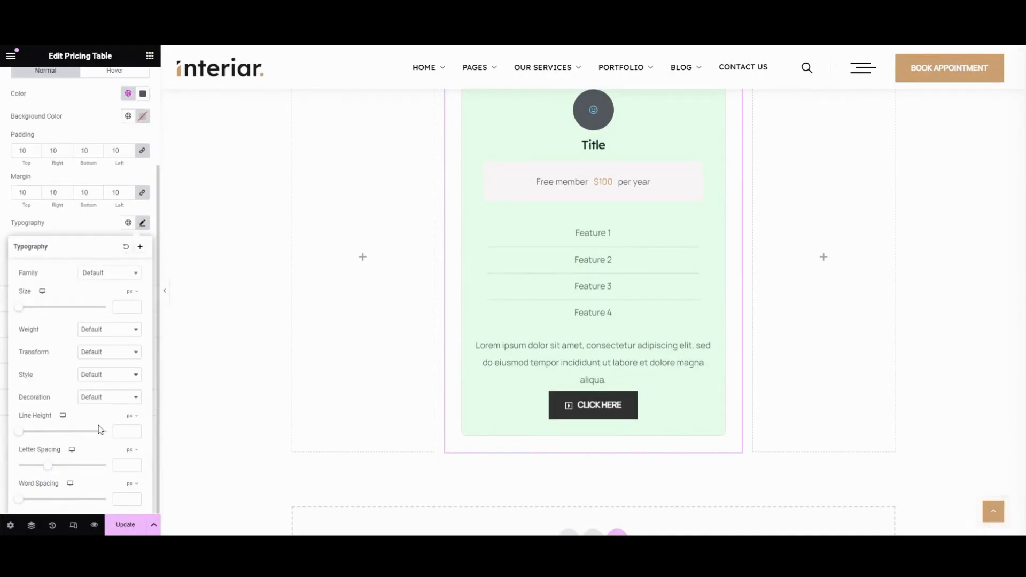
click(85, 224)
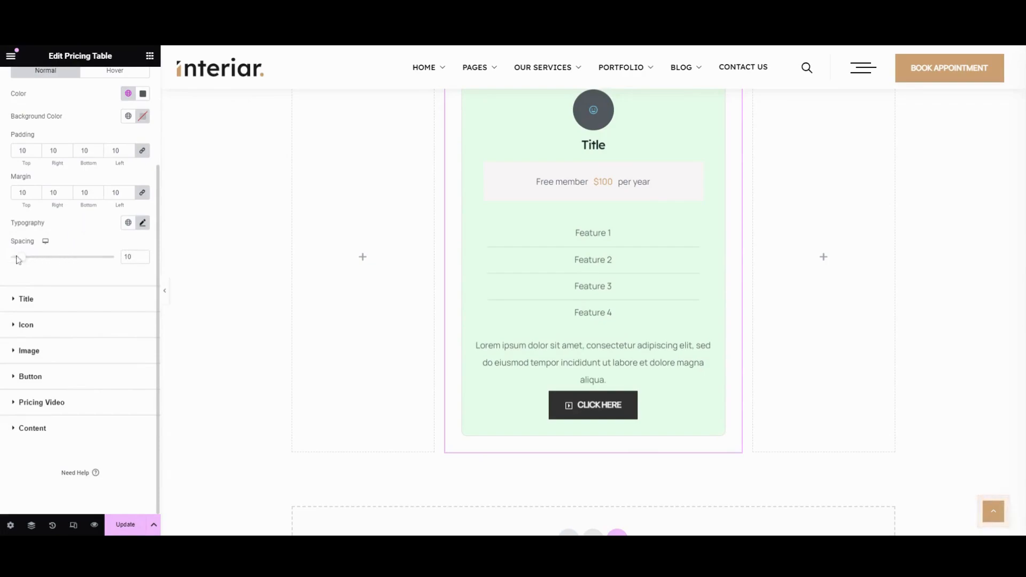
mouse_move(28, 262)
mouse_down()
mouse_move(50, 266)
mouse_move(26, 272)
mouse_up()
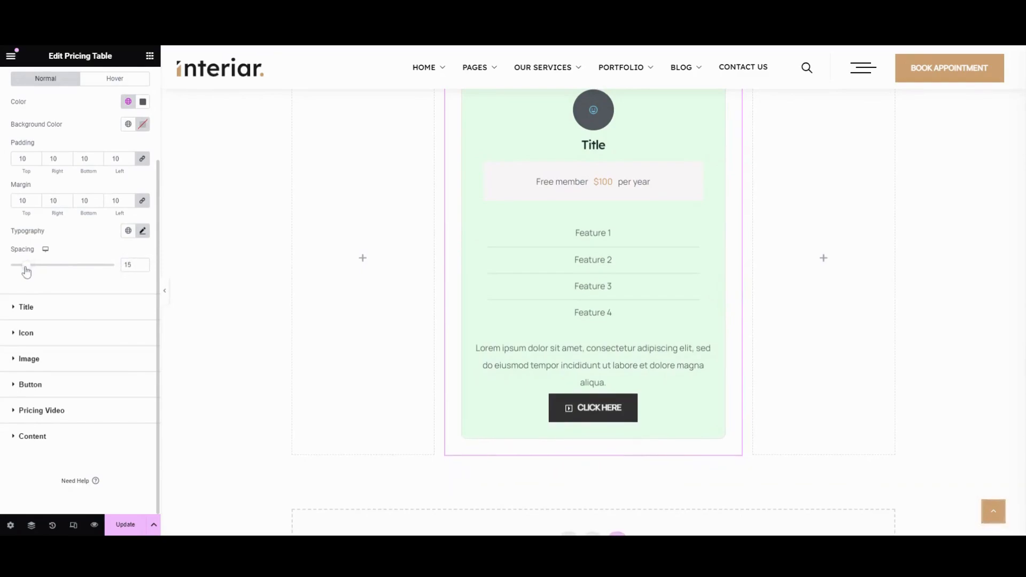
Give the title the global Secondary color after trying Primary and pink, and set its margin to 10 on all sides.
click(54, 311)
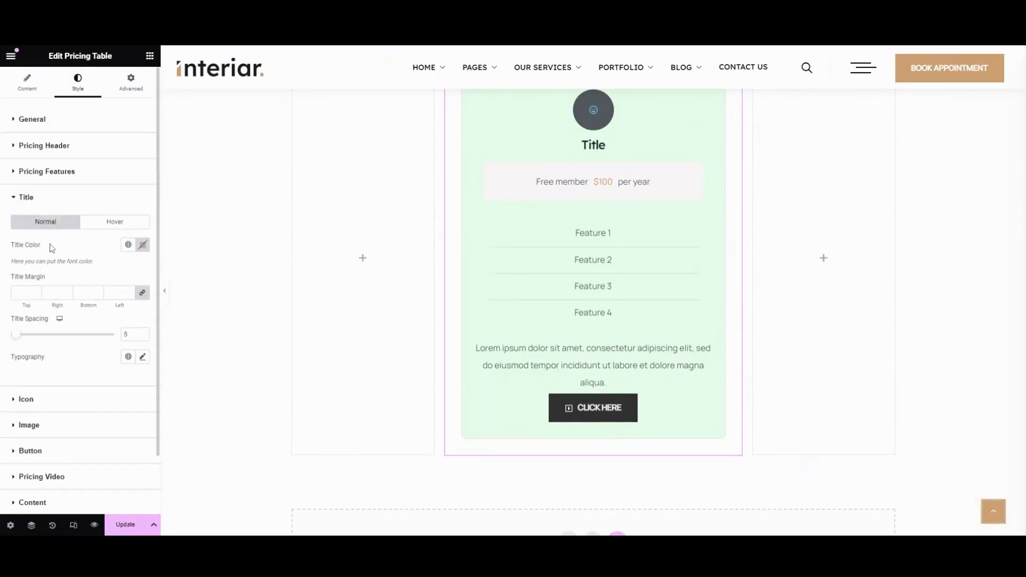
click(127, 245)
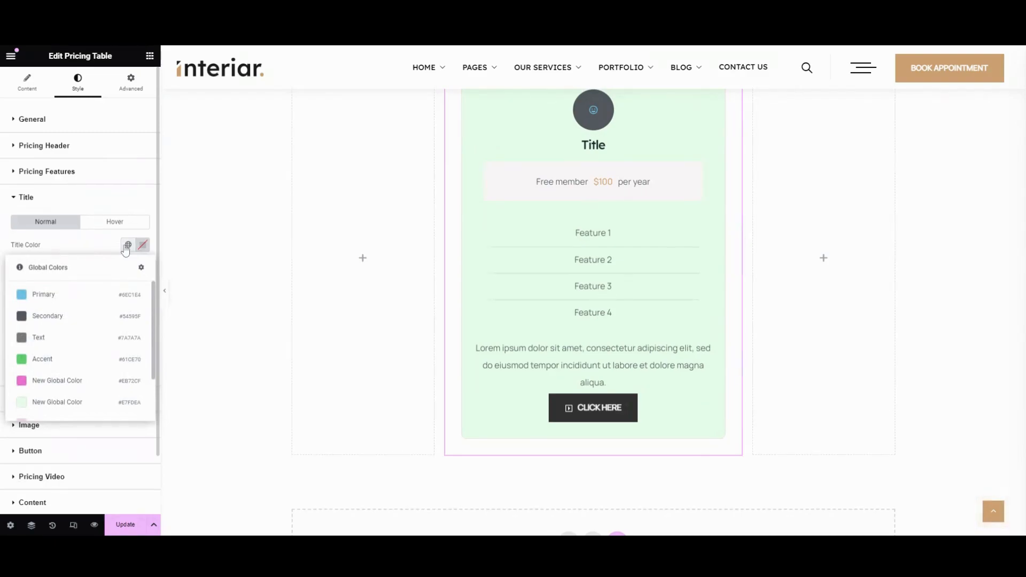
click(78, 296)
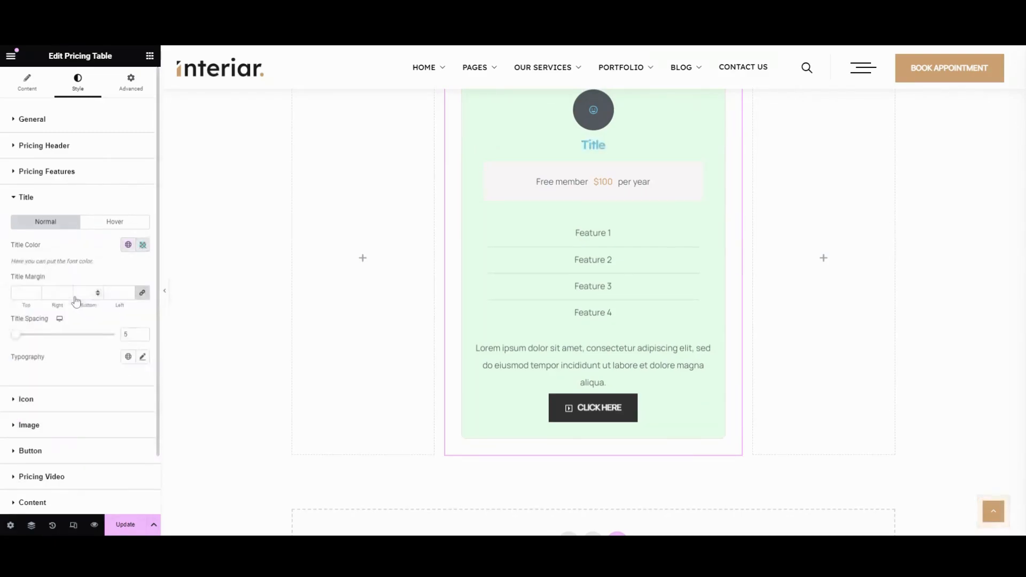
click(128, 246)
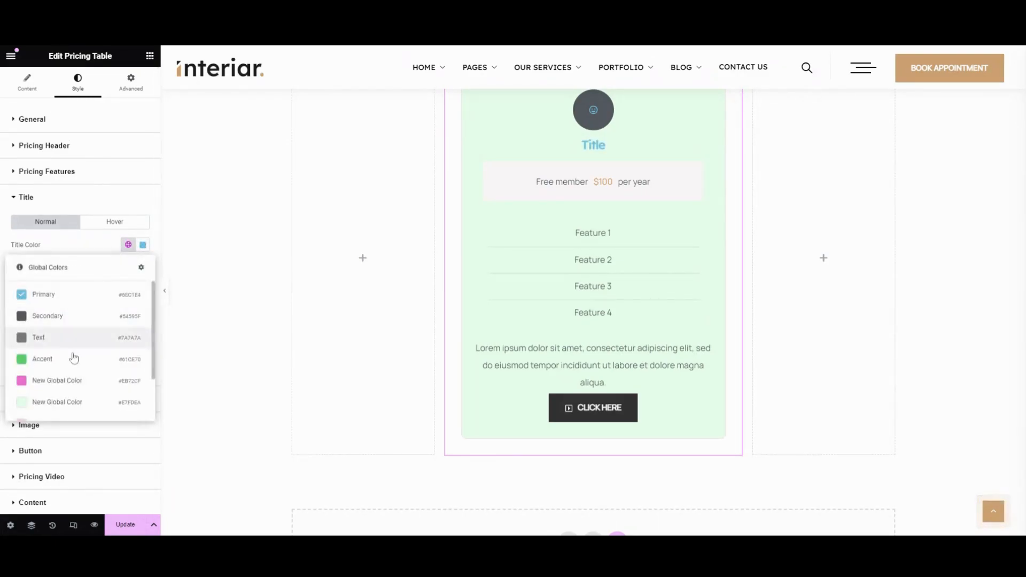
click(67, 383)
click(128, 245)
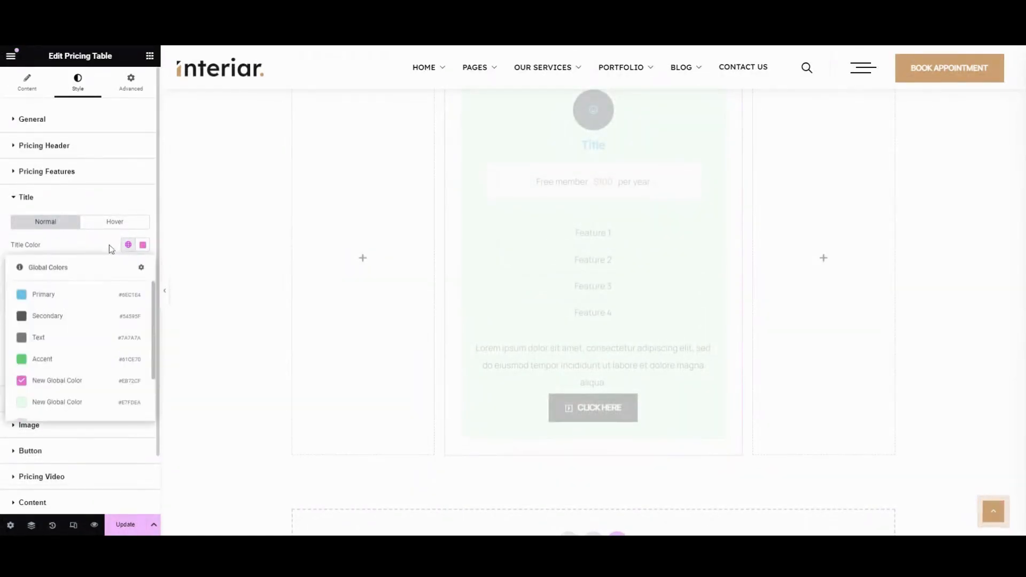
click(48, 316)
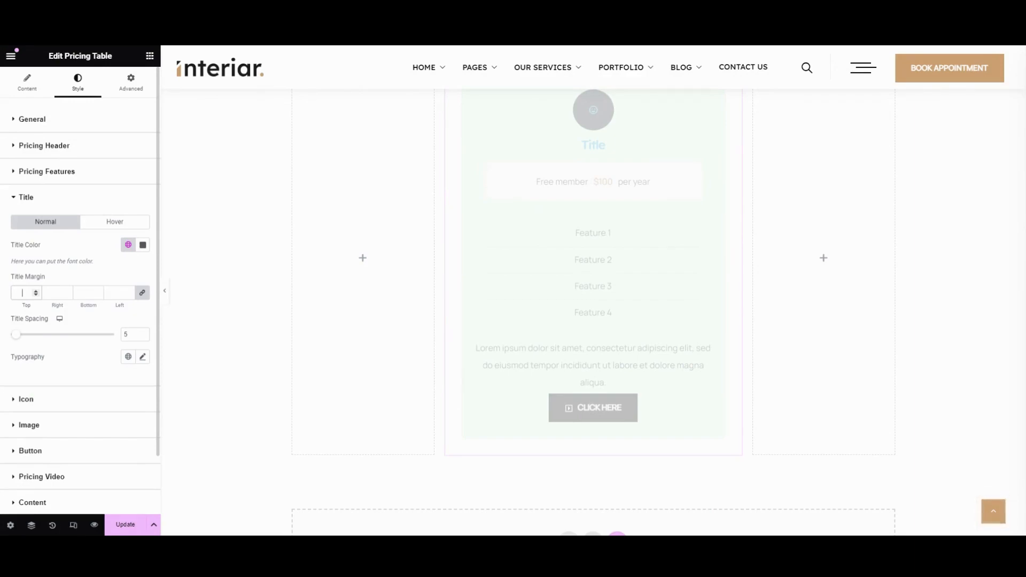
text(10)
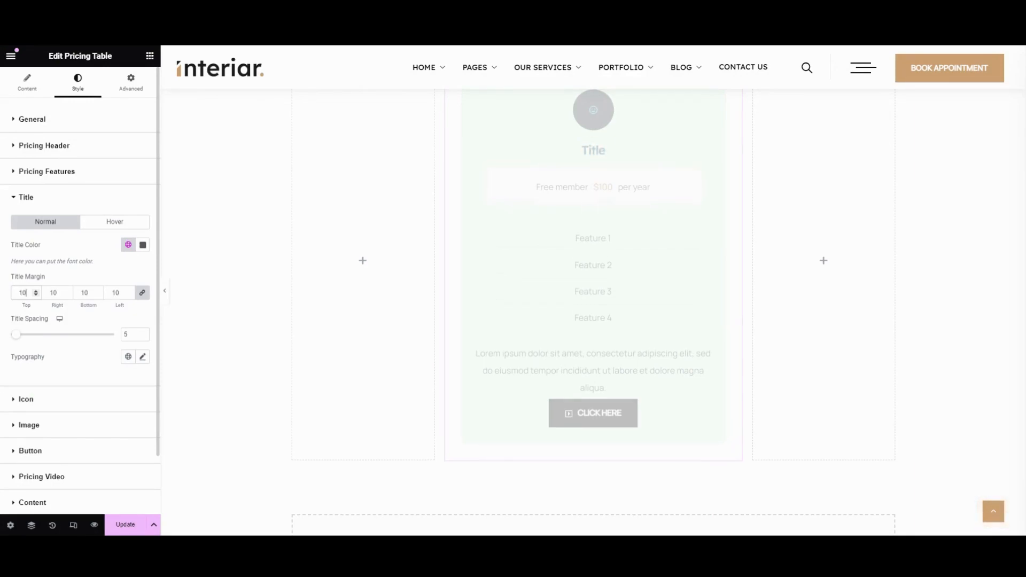
Set the title spacing to 21 and look over the title's typography options.
drag(16, 335, 35, 341)
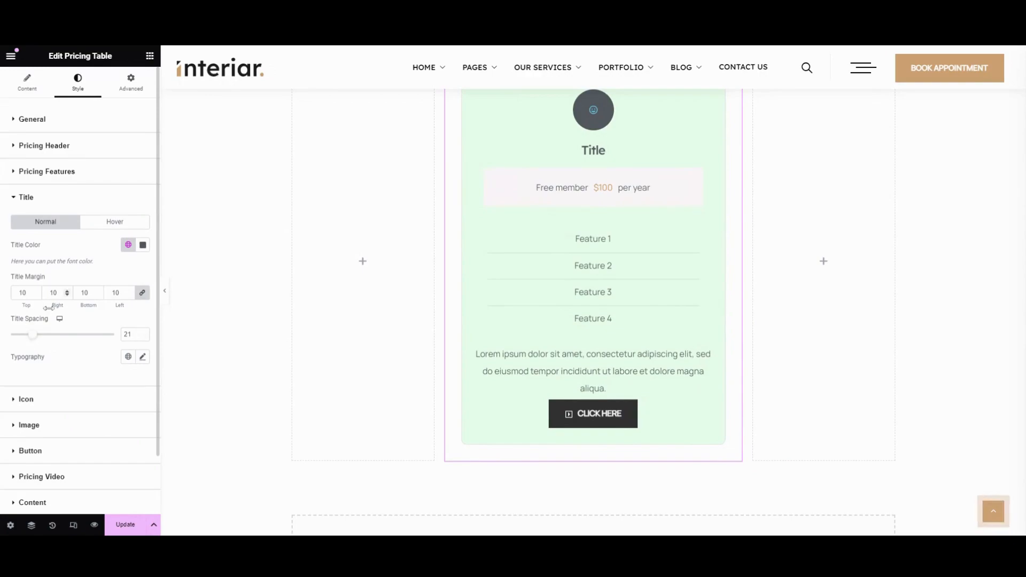
scroll(67, 350, down, 1)
click(142, 291)
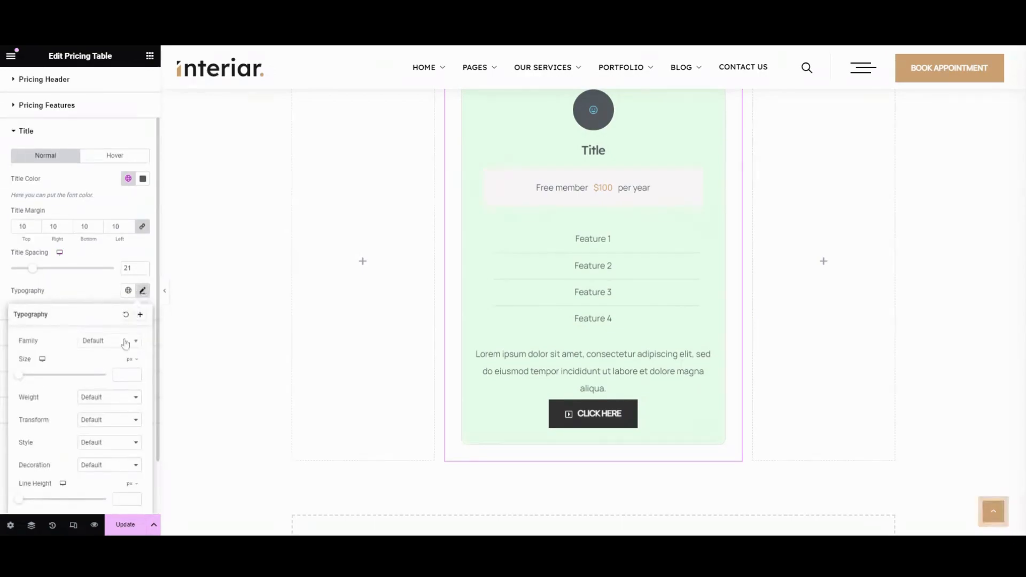
scroll(110, 449, down, 1)
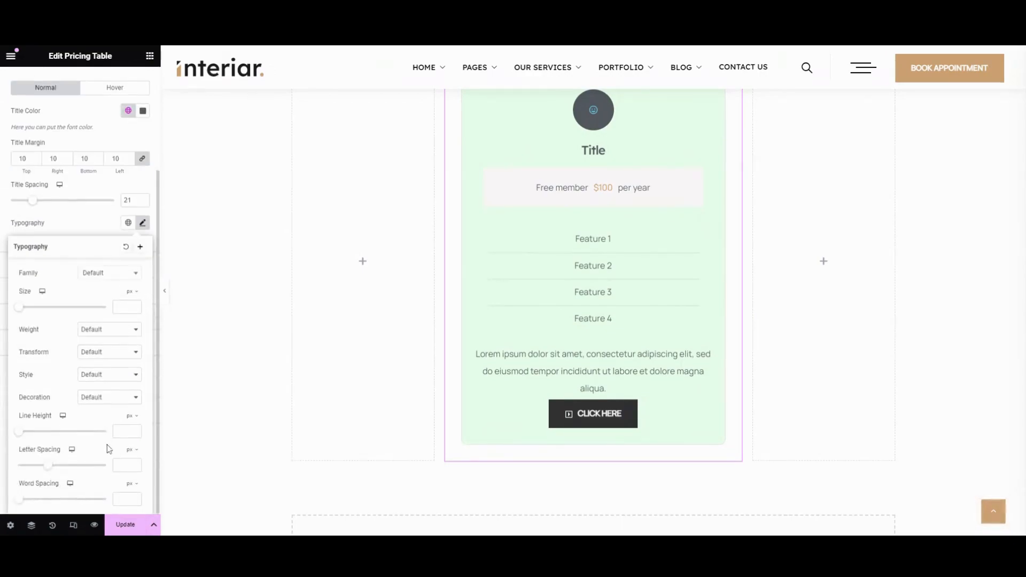
click(87, 224)
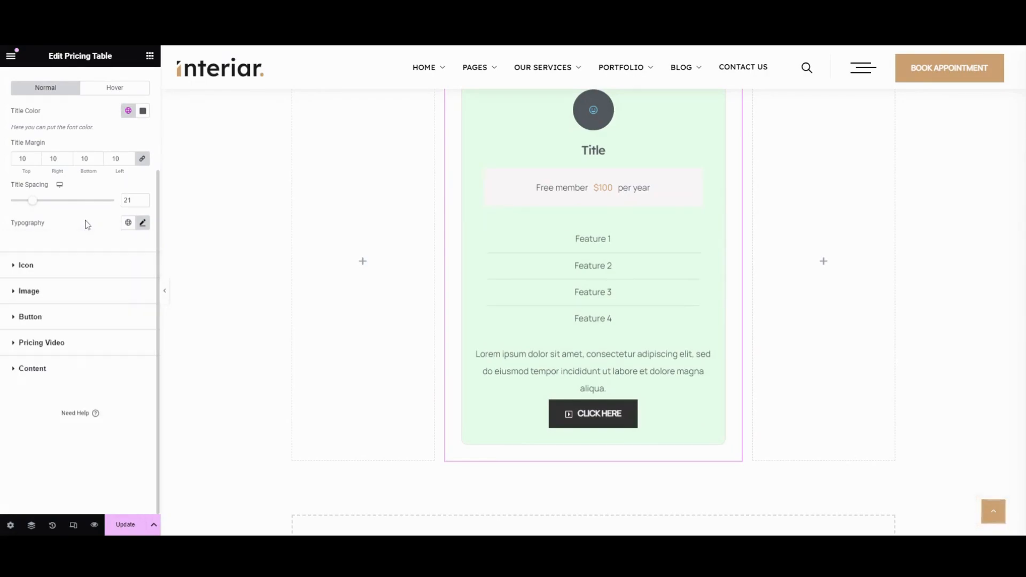
Apply the pink New Global Color to the icon's normal-state primary color.
click(87, 273)
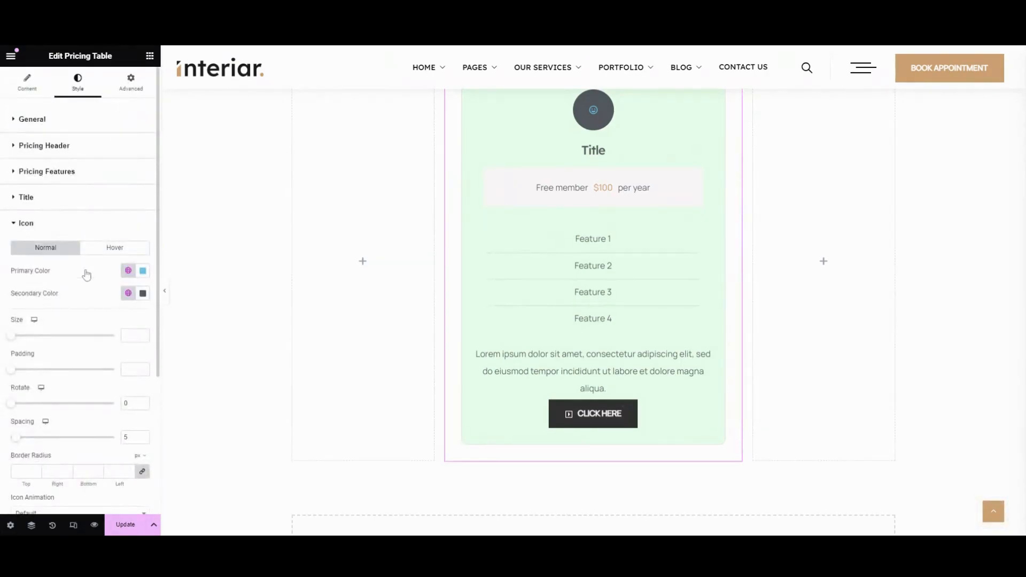
click(129, 272)
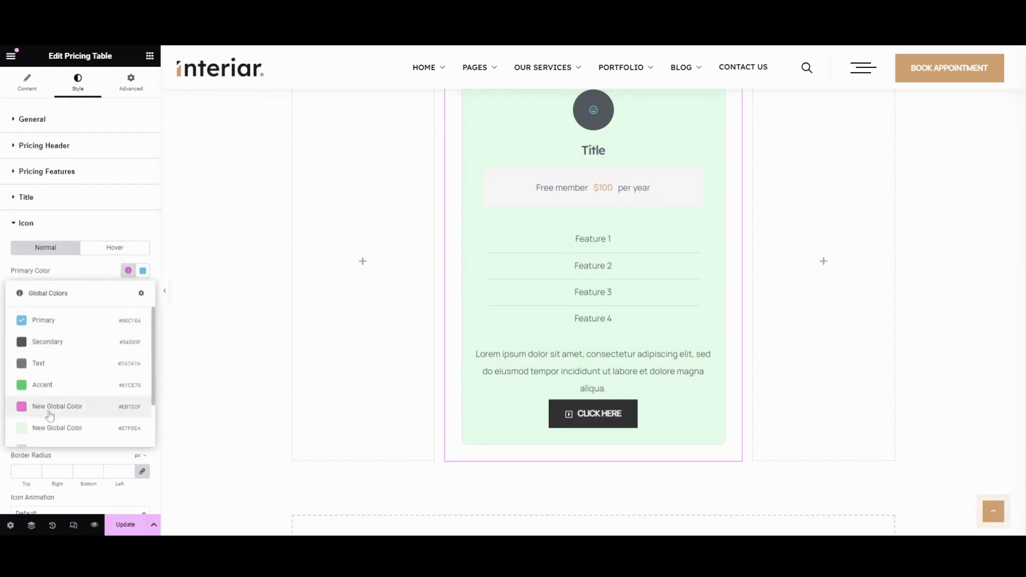
scroll(61, 372, down, 1)
scroll(62, 372, up, 2)
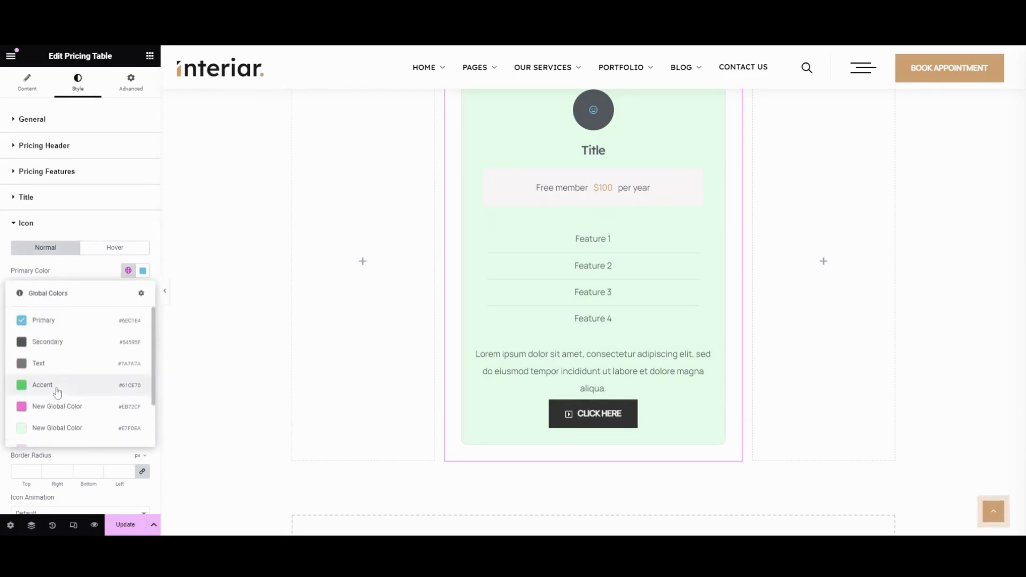
scroll(54, 331, down, 2)
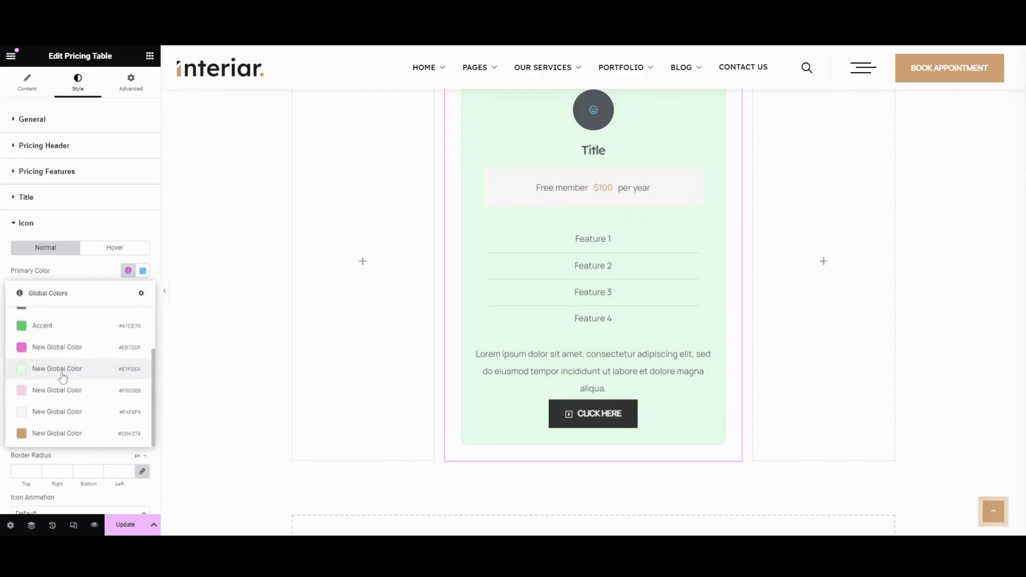
click(56, 347)
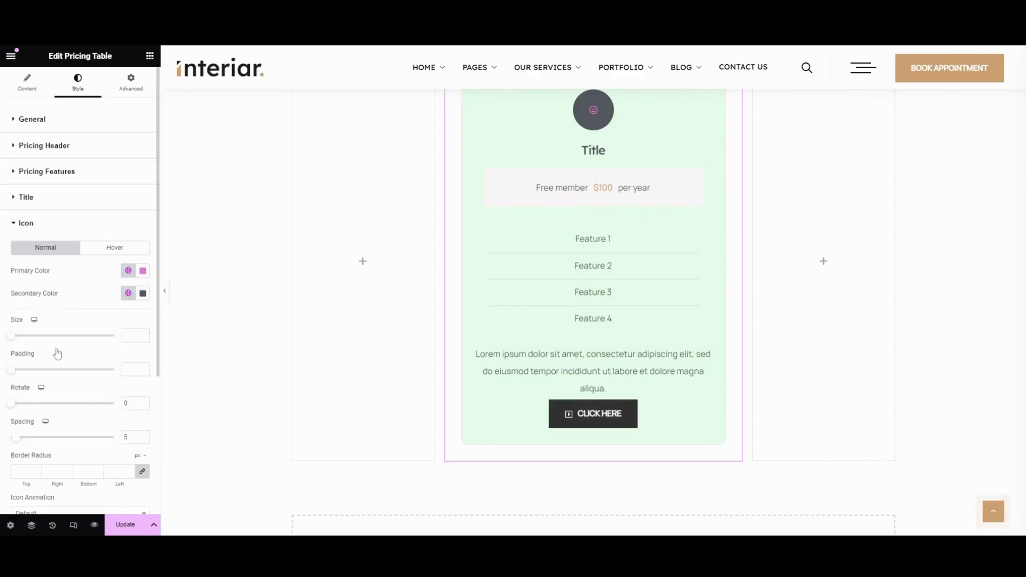
Look over the global color choices for the icon's secondary color and its hover-state color settings.
click(129, 292)
scroll(86, 374, down, 2)
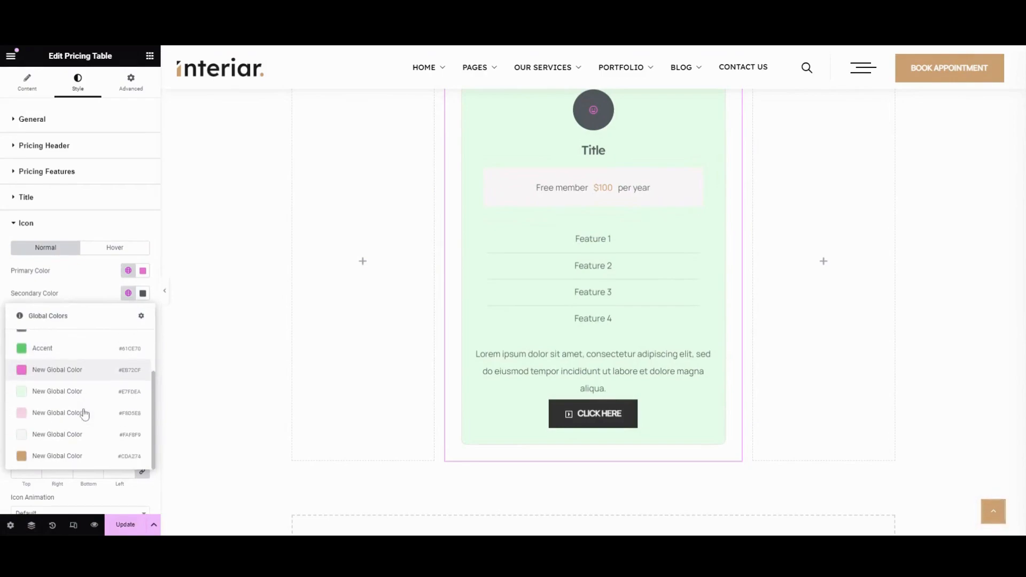
scroll(84, 396, up, 2)
click(83, 292)
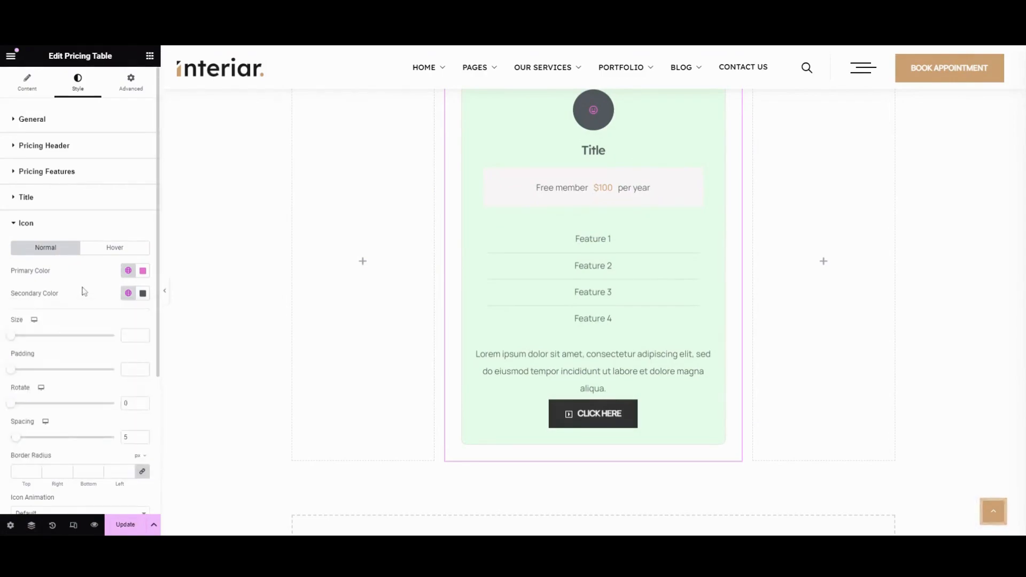
click(106, 252)
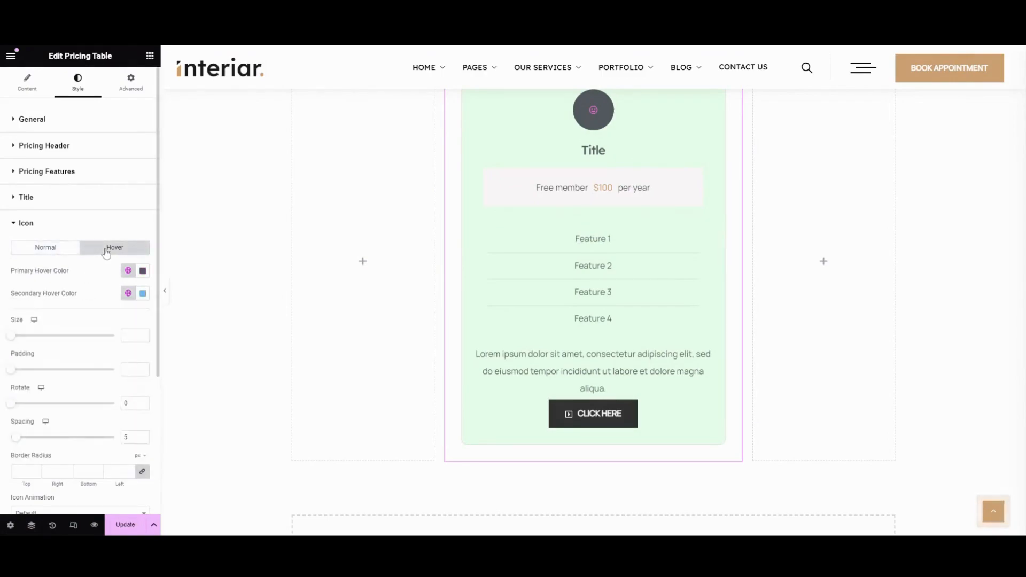
click(46, 248)
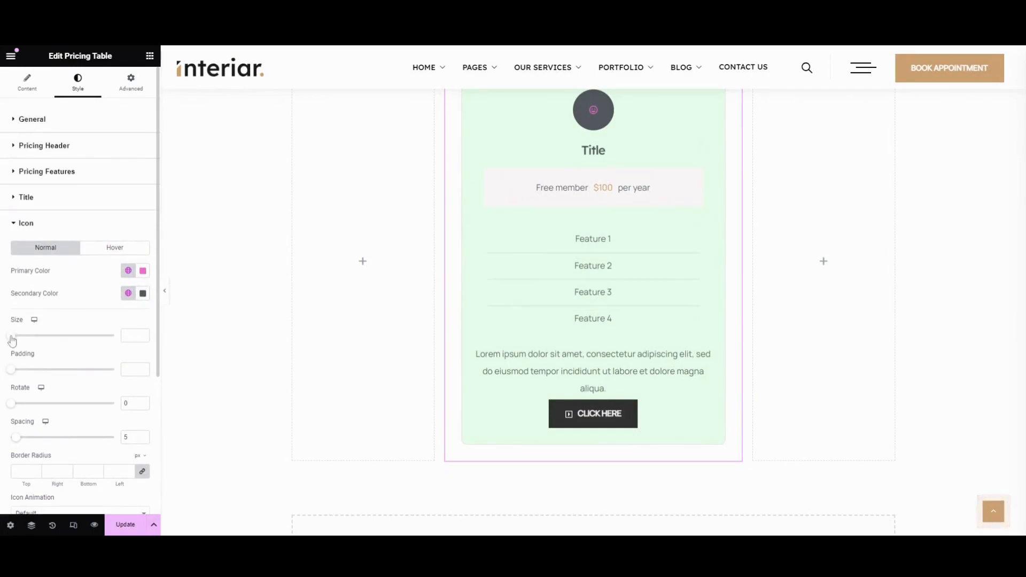
Set the icon's size to 45, its padding to 26 and its spacing to 17.
drag(11, 339, 55, 344)
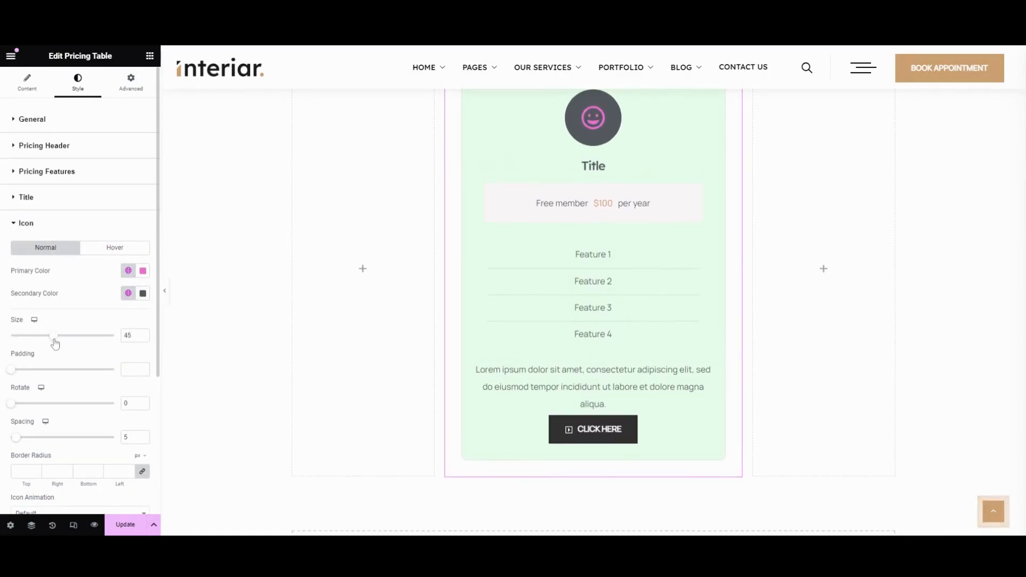
drag(11, 371, 64, 376)
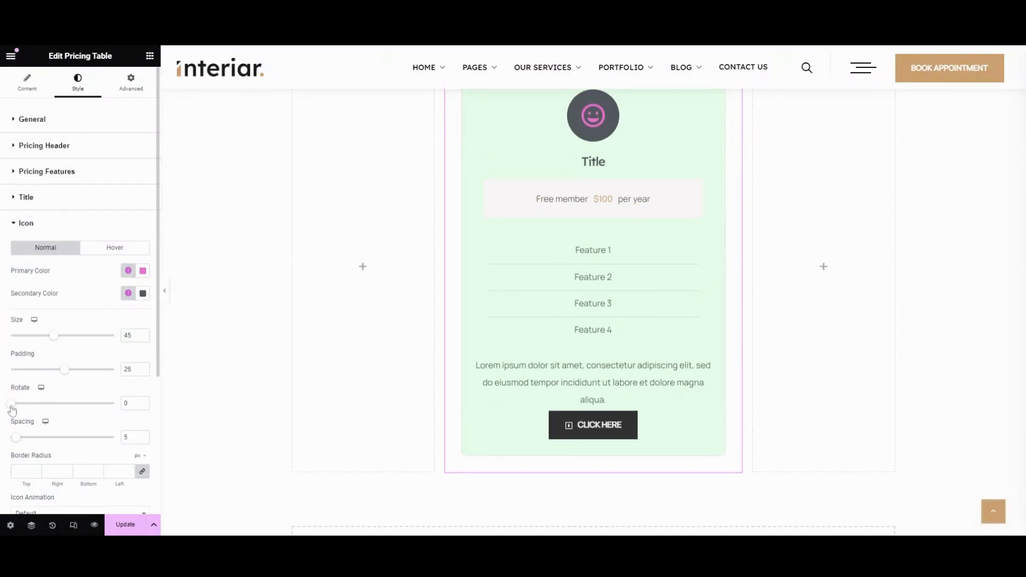
scroll(44, 406, down, 2)
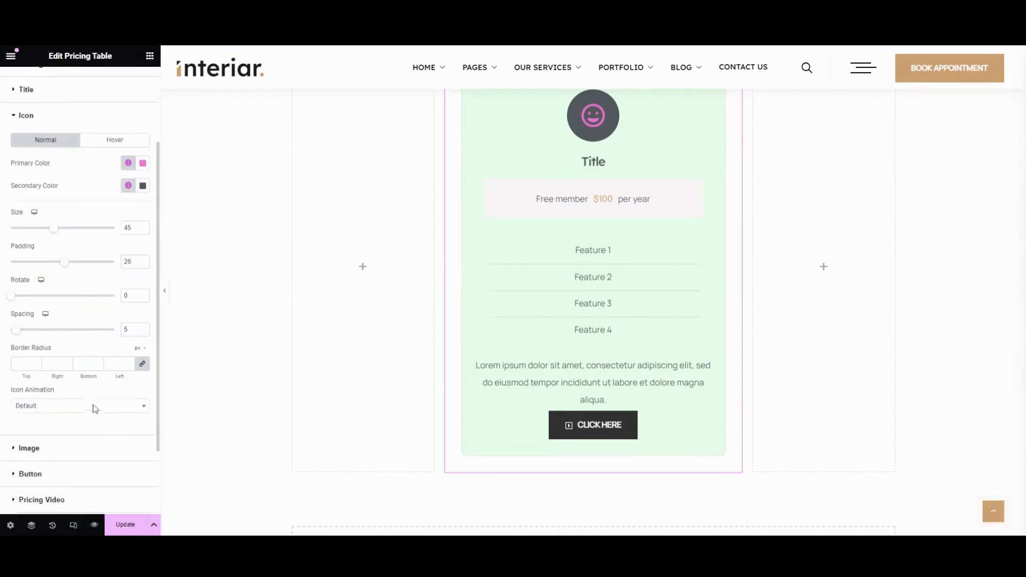
mouse_move(17, 329)
mouse_down()
mouse_move(62, 335)
mouse_move(32, 336)
mouse_up()
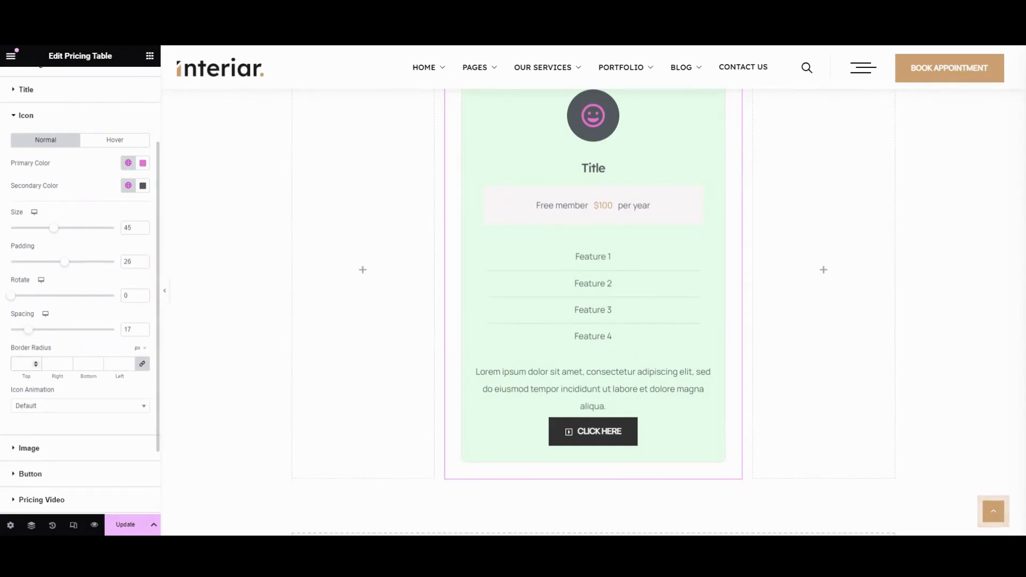
Set the icon animation to Wobble, leaving the icon's border radius empty.
scroll(80, 315, down, 2)
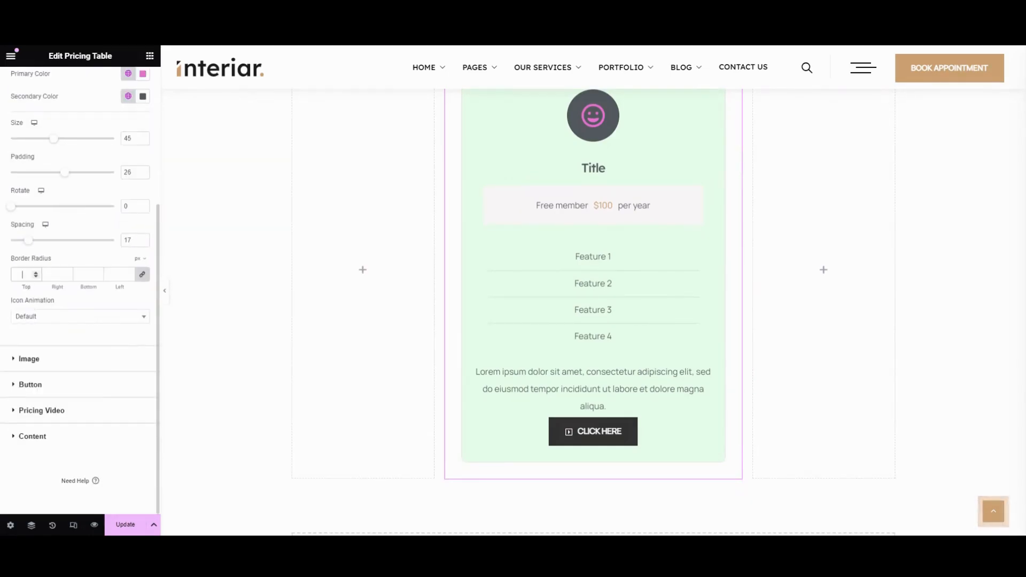
click(24, 274)
click(70, 320)
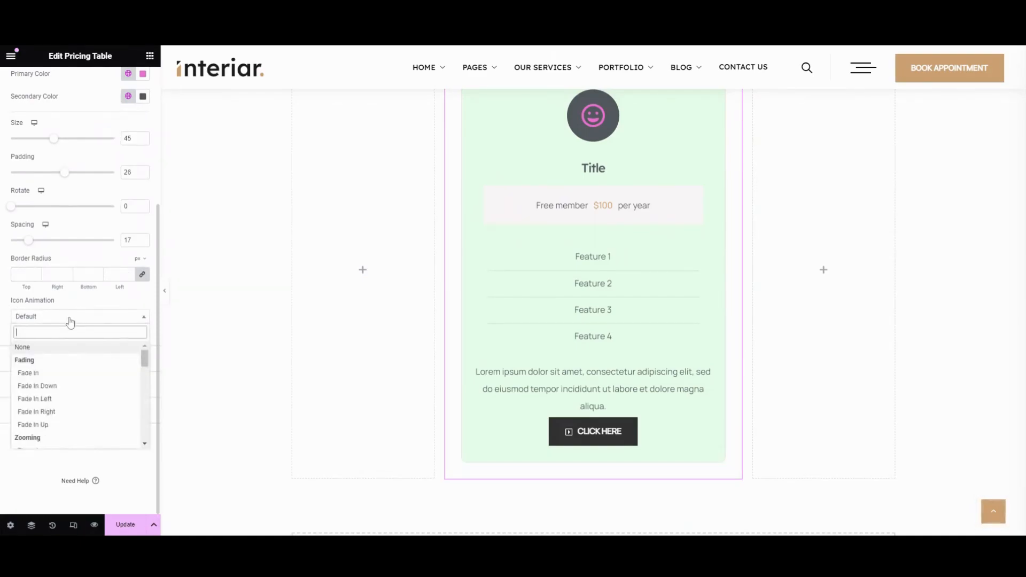
scroll(80, 408, down, 10)
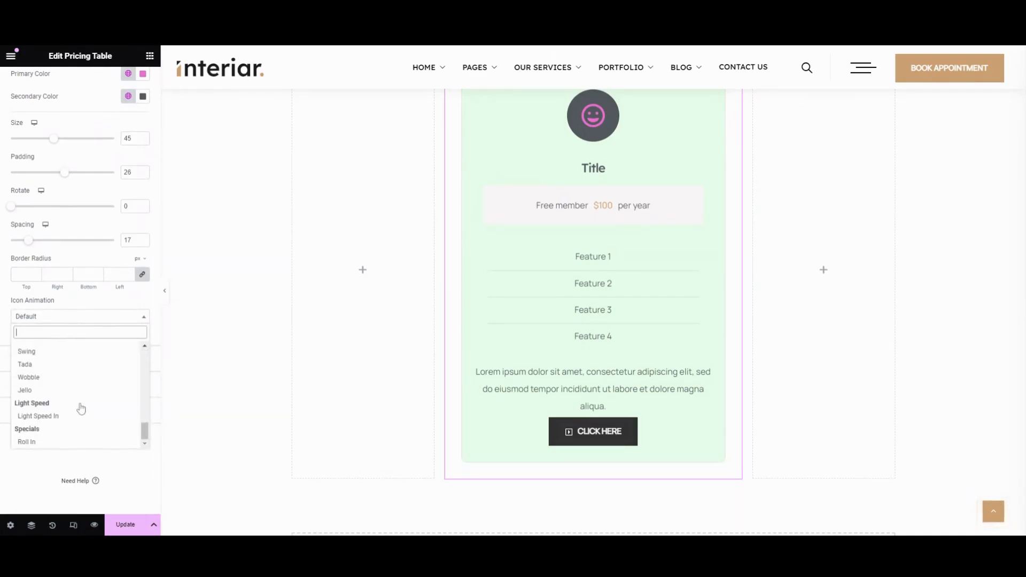
click(28, 377)
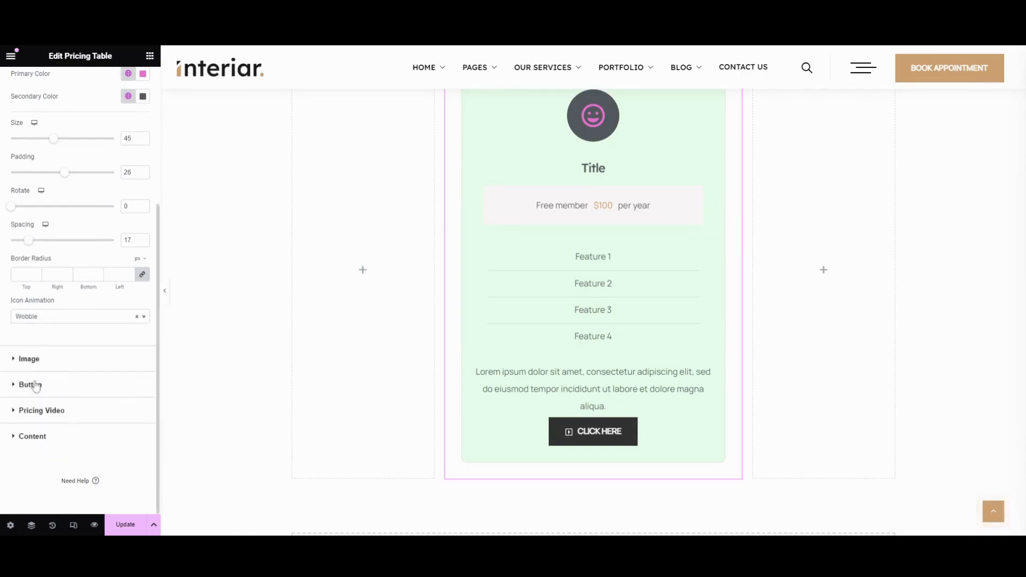
Look over the image style settings, including background color, image style, resize option, spacing, padding and border type.
click(56, 366)
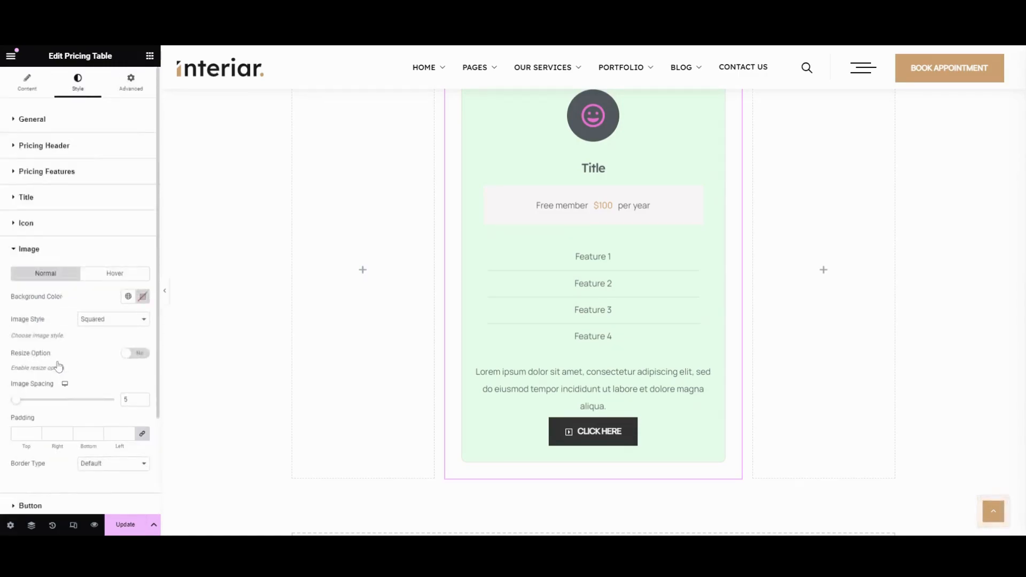
scroll(40, 307, down, 2)
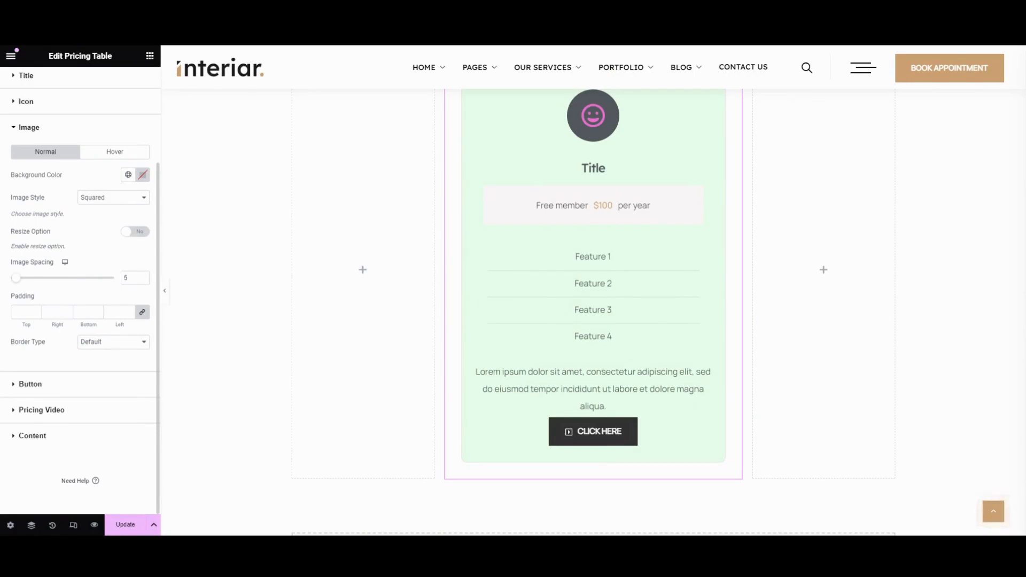
mouse_move(17, 278)
mouse_down()
mouse_move(51, 284)
mouse_move(14, 284)
mouse_up()
Look over the button's style settings and text color choices, and apply the global Accent color to its normal-state background.
click(54, 387)
scroll(71, 298, down, 4)
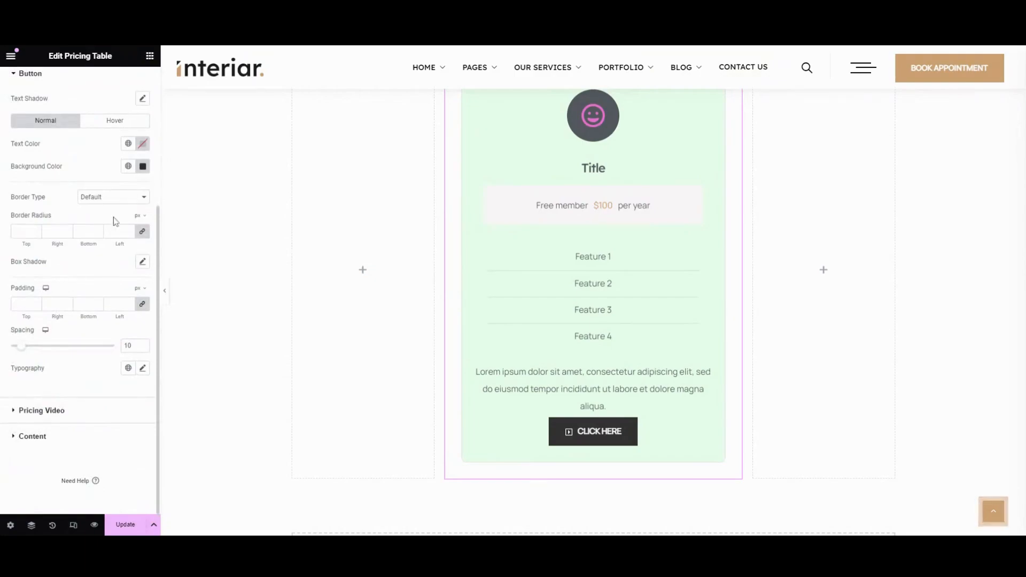
scroll(114, 217, up, 3)
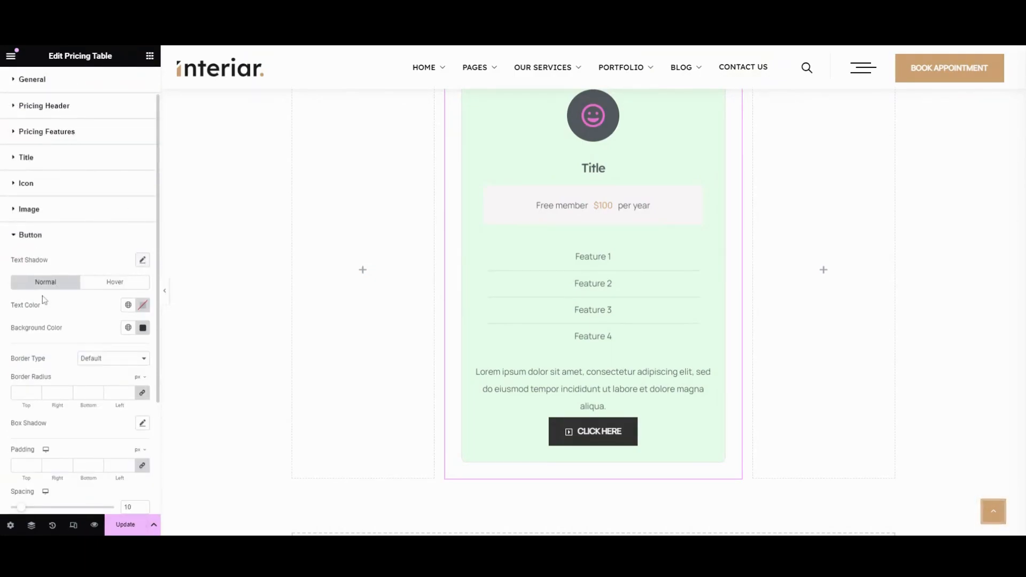
scroll(44, 300, down, 3)
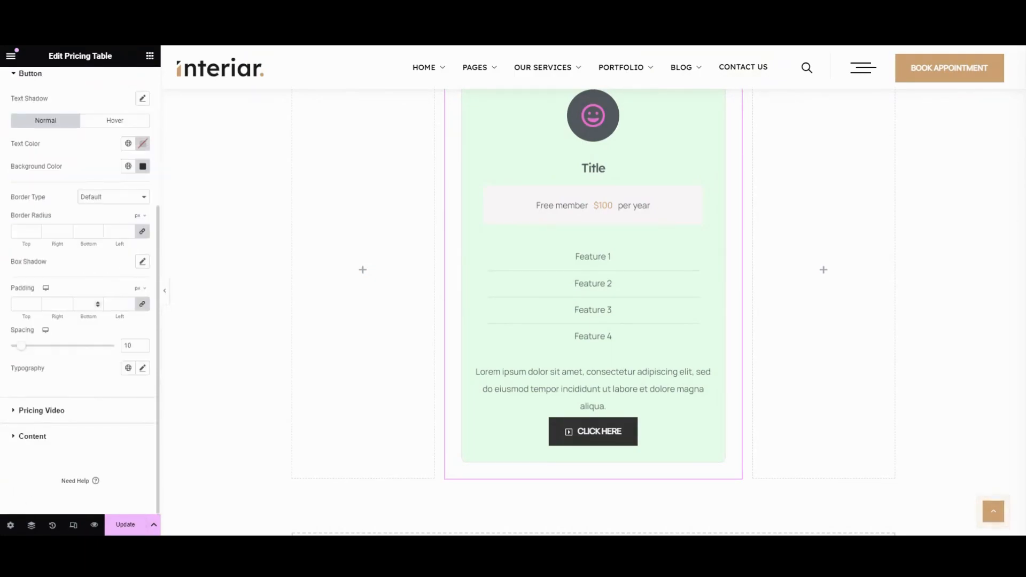
click(124, 147)
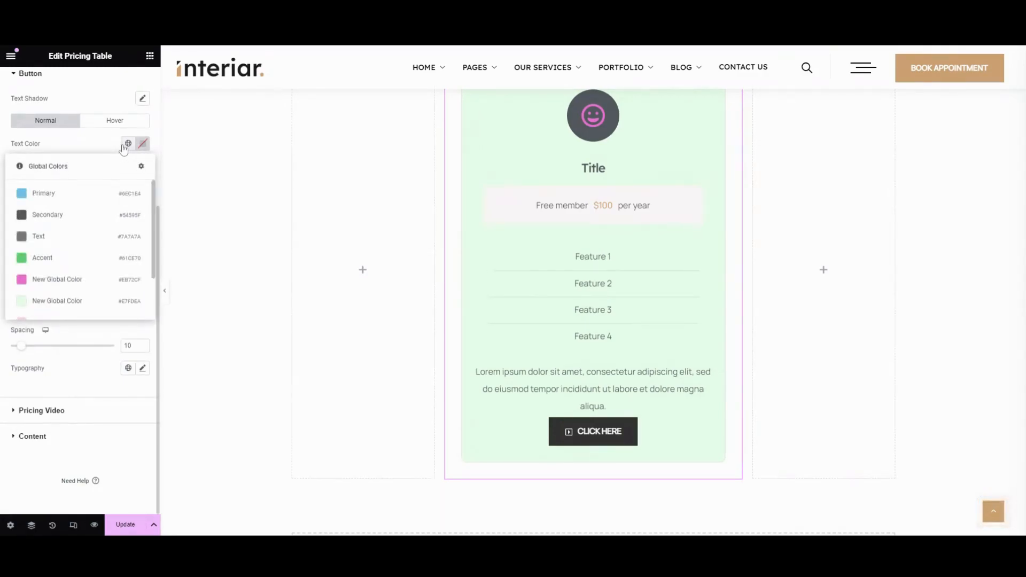
click(84, 140)
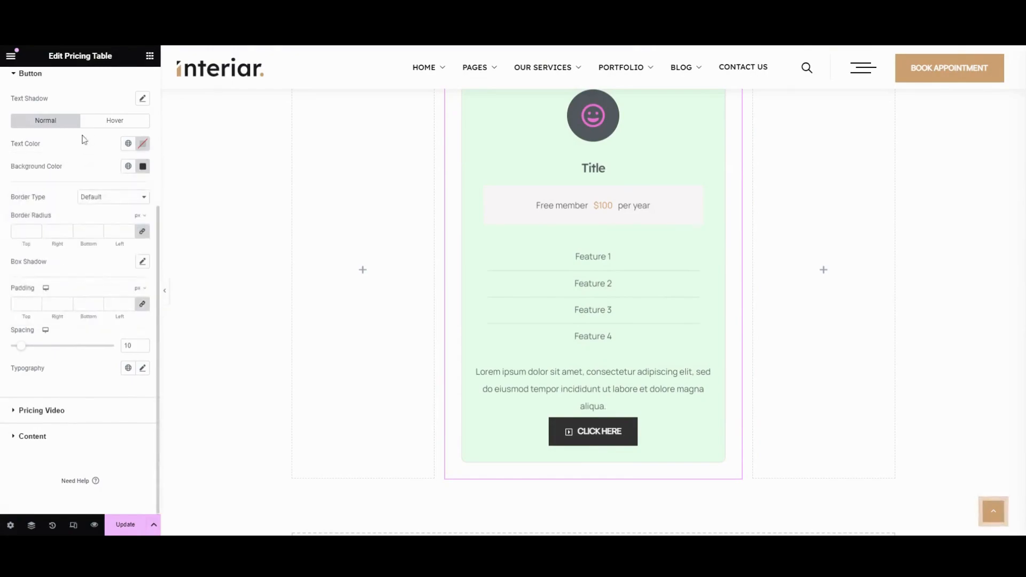
click(128, 166)
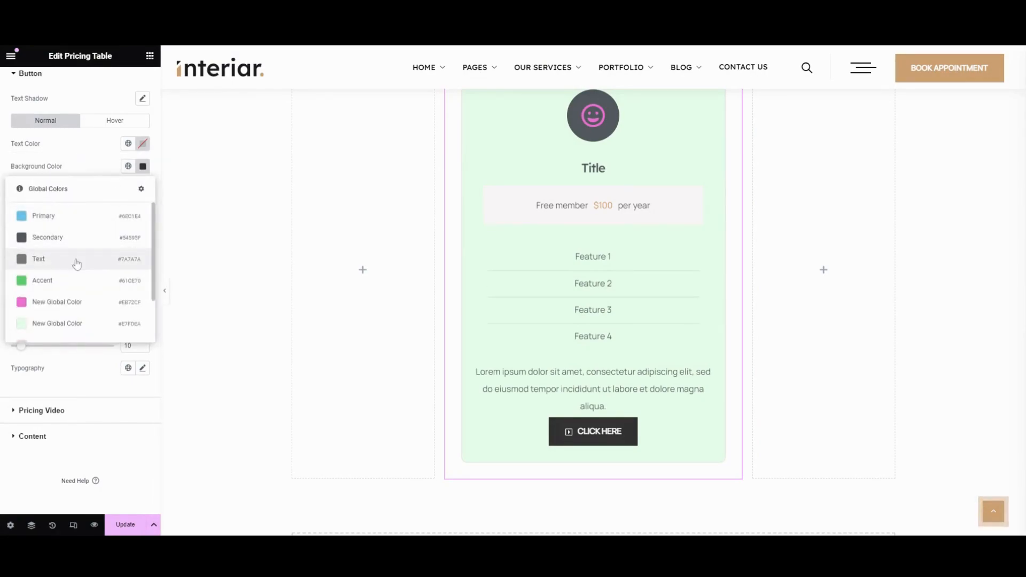
scroll(66, 291, down, 2)
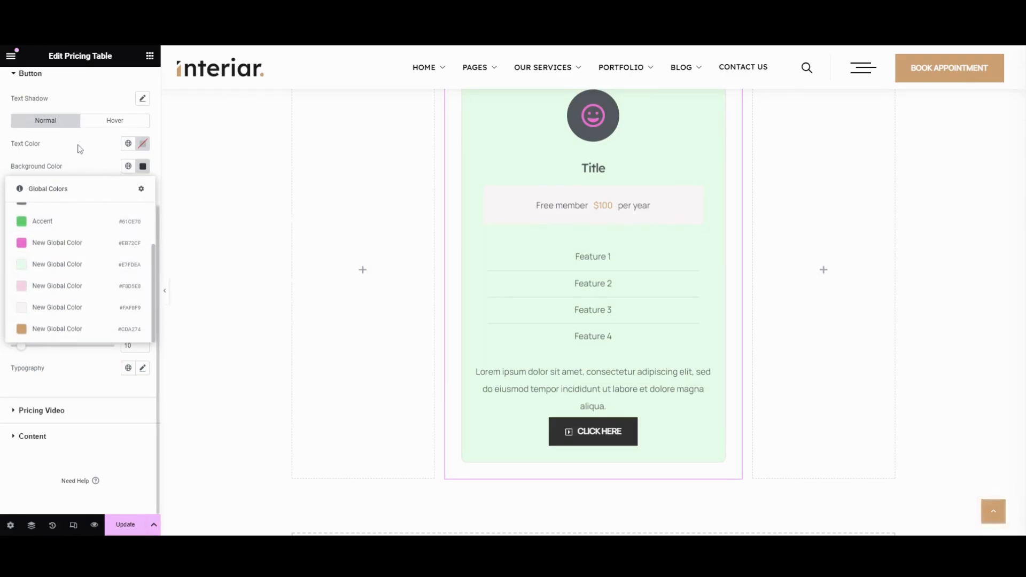
click(56, 232)
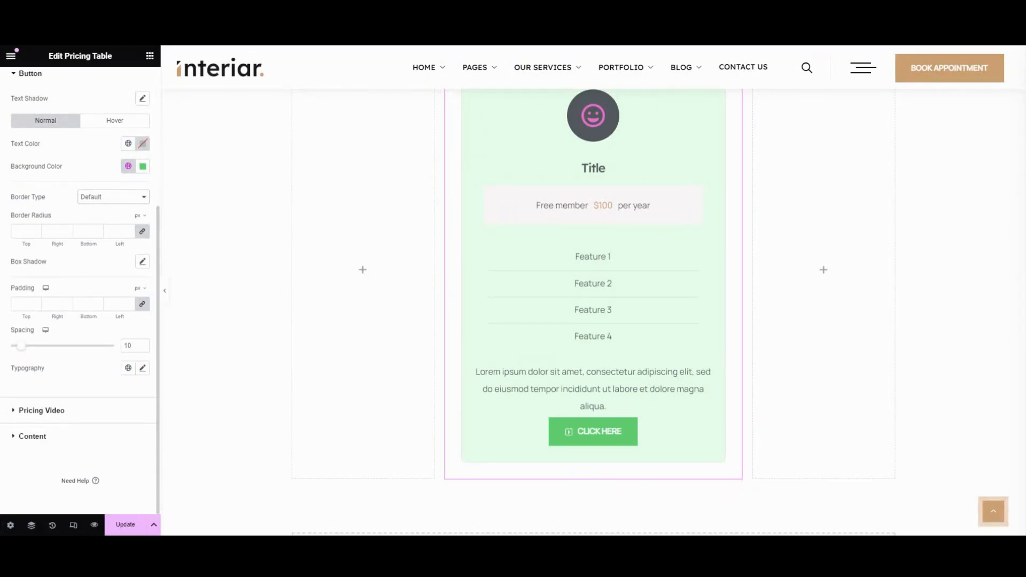
Try the Solid and Dotted border types on the button, and return the border type to Default.
click(101, 229)
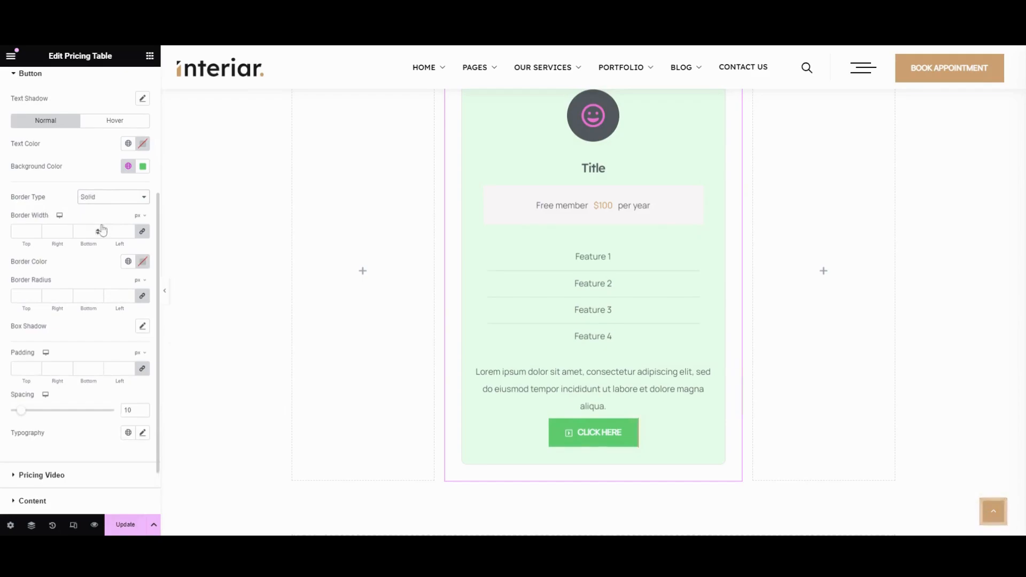
click(103, 246)
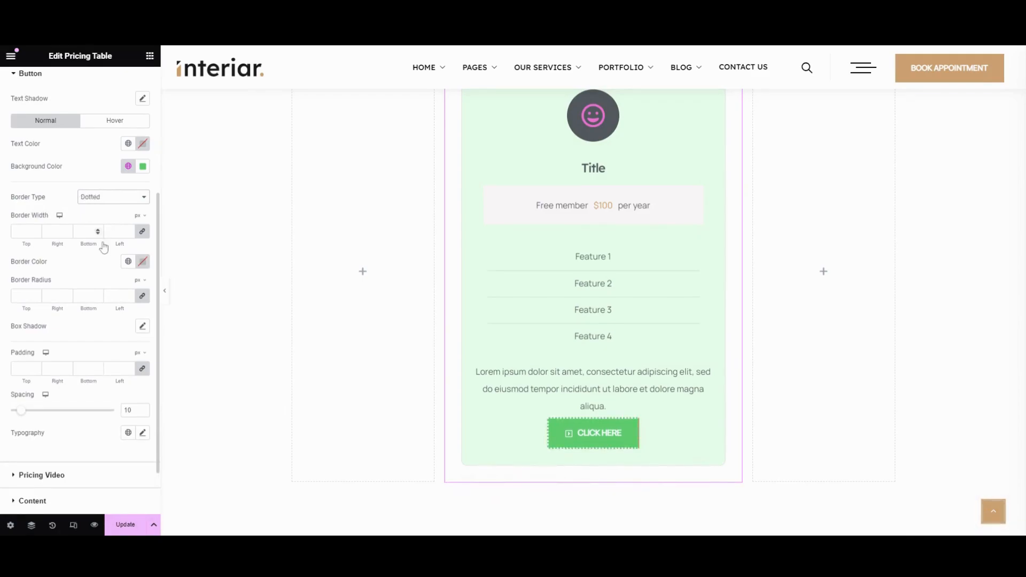
click(103, 201)
click(109, 212)
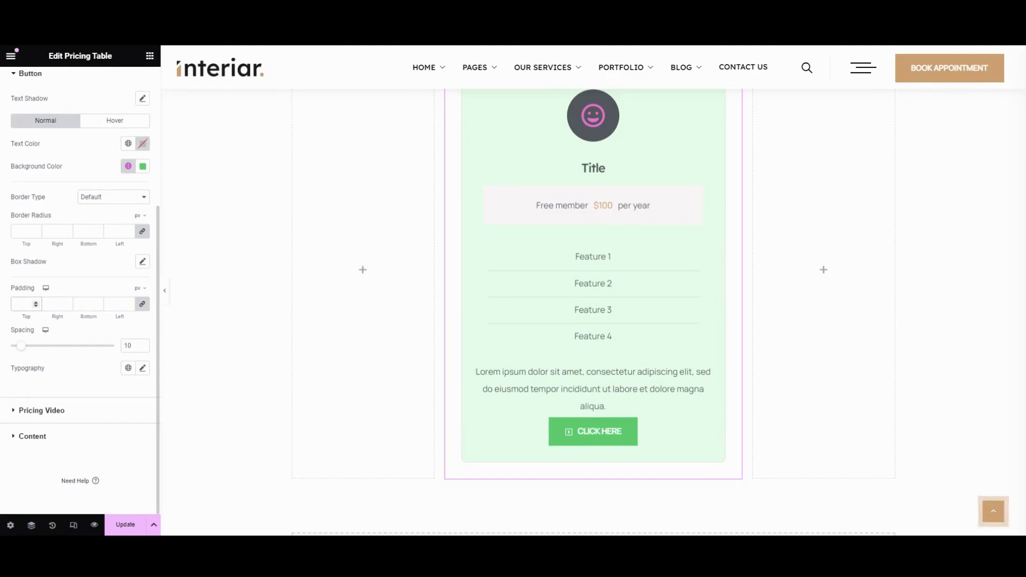
Set the button's padding to 20 on all sides after trying 10.
text(10)
key(BackSpace)
key(BackSpace)
text(20)
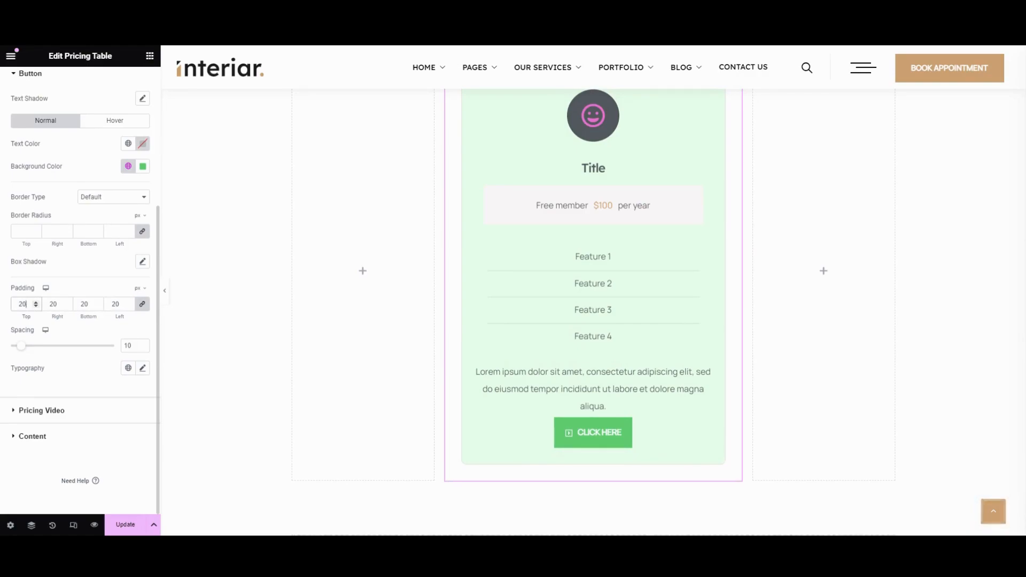
Set the button's spacing to 24 and look over its typography options.
mouse_move(22, 347)
mouse_down()
mouse_move(88, 351)
mouse_move(36, 348)
mouse_up()
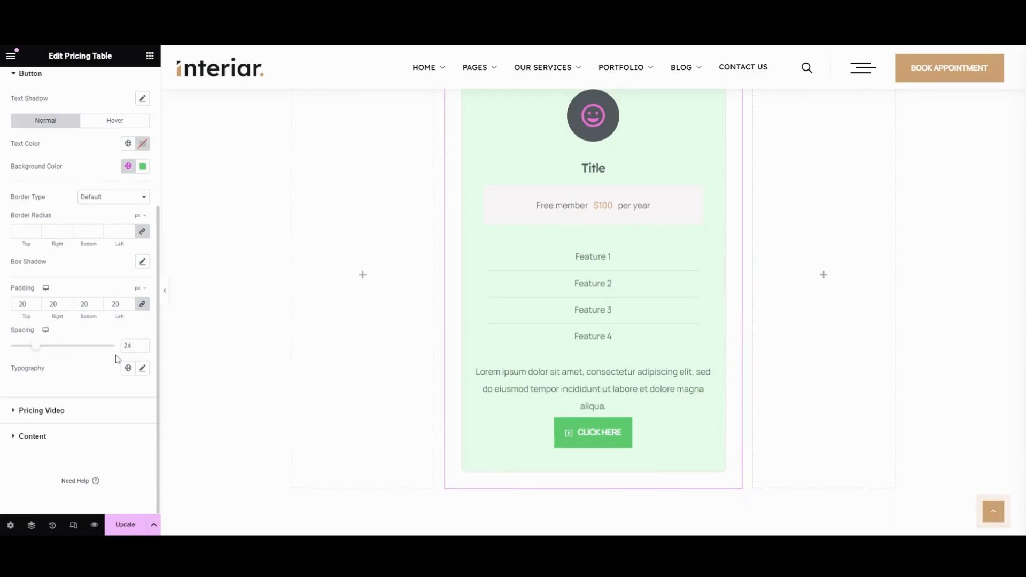
click(143, 369)
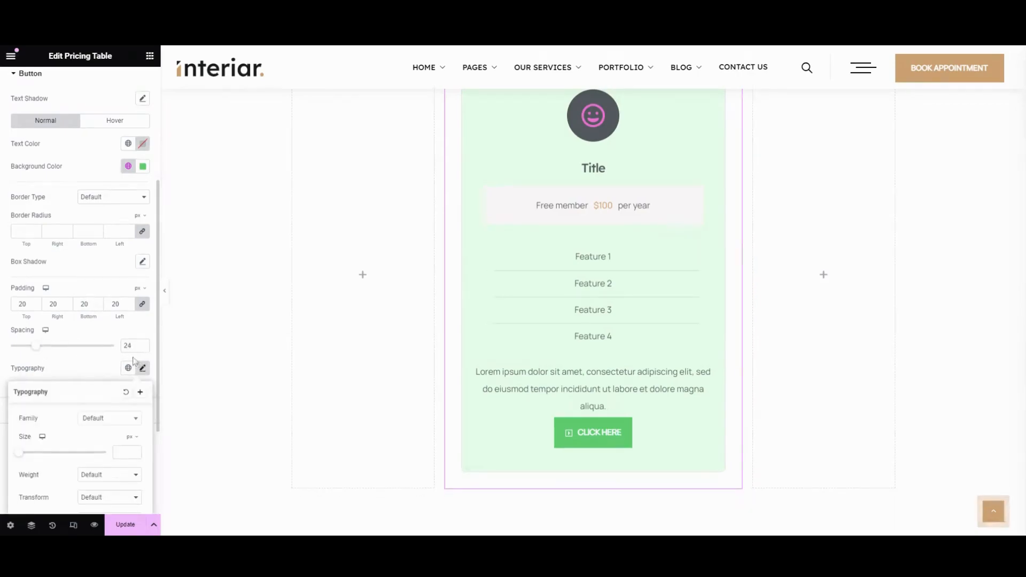
scroll(84, 399, down, 3)
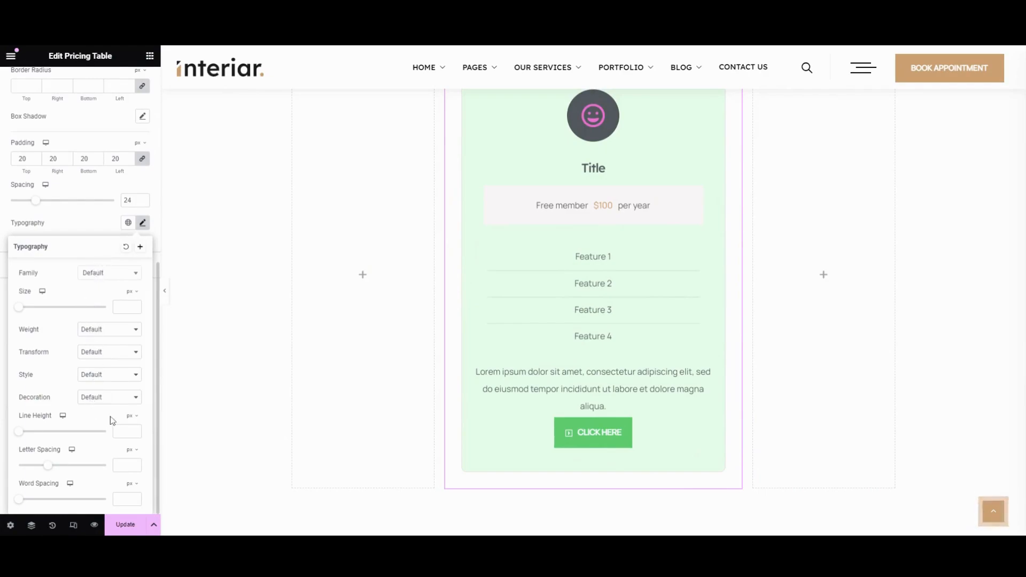
scroll(102, 362, up, 4)
click(85, 432)
scroll(91, 288, down, 2)
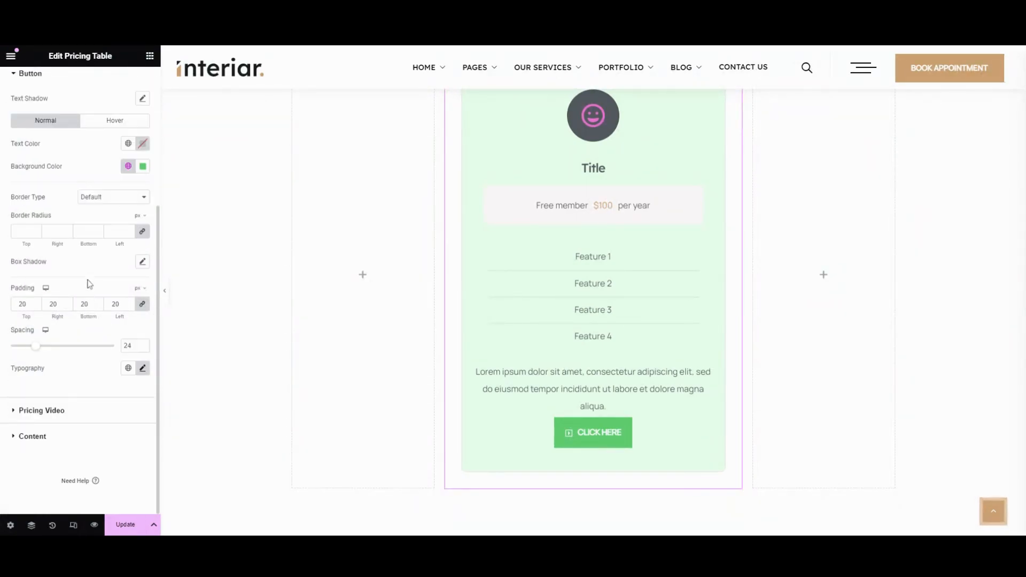
Set the spacing in the Pricing Video style settings to 0.
click(97, 413)
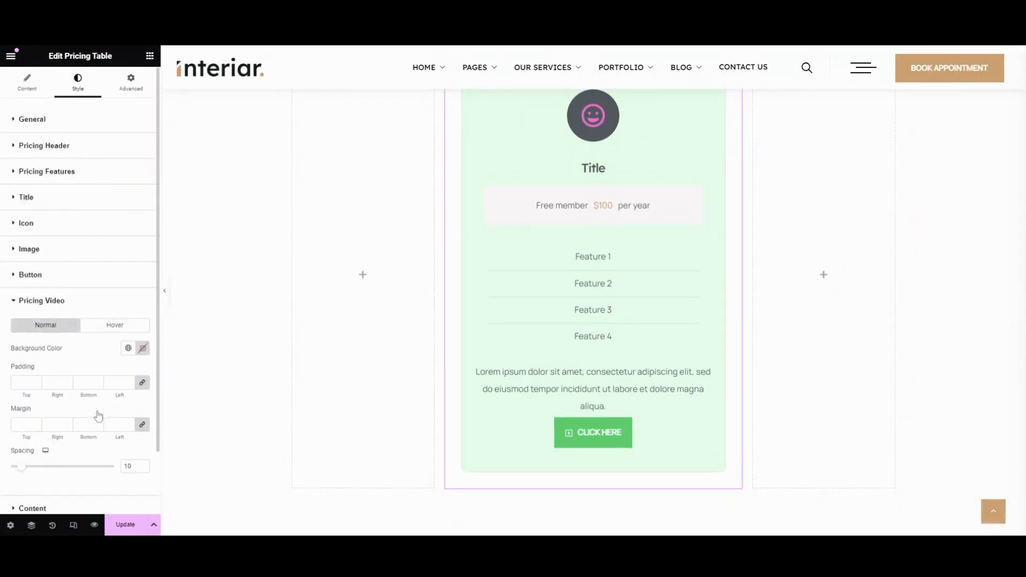
scroll(80, 339, down, 2)
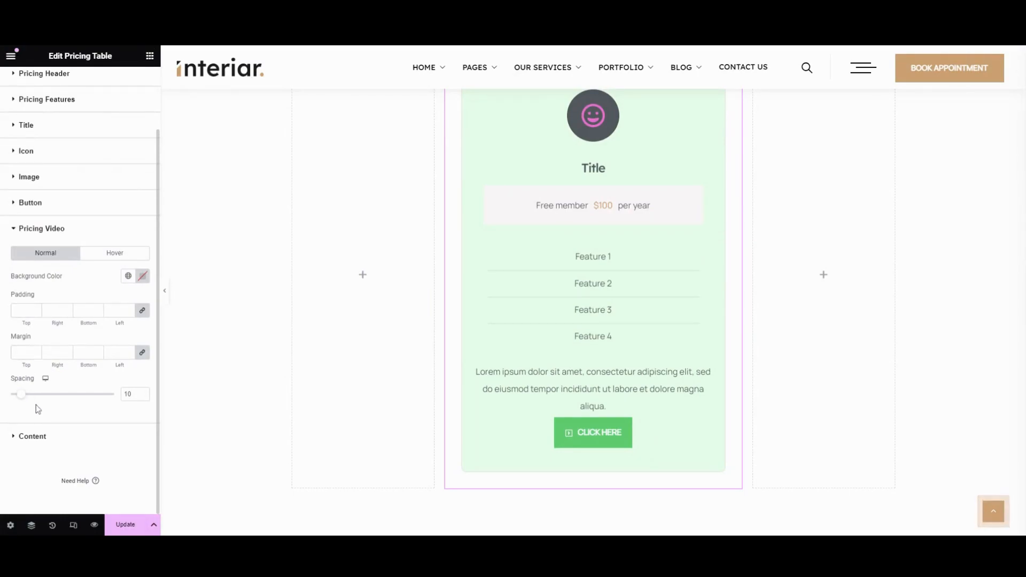
drag(21, 394, 10, 398)
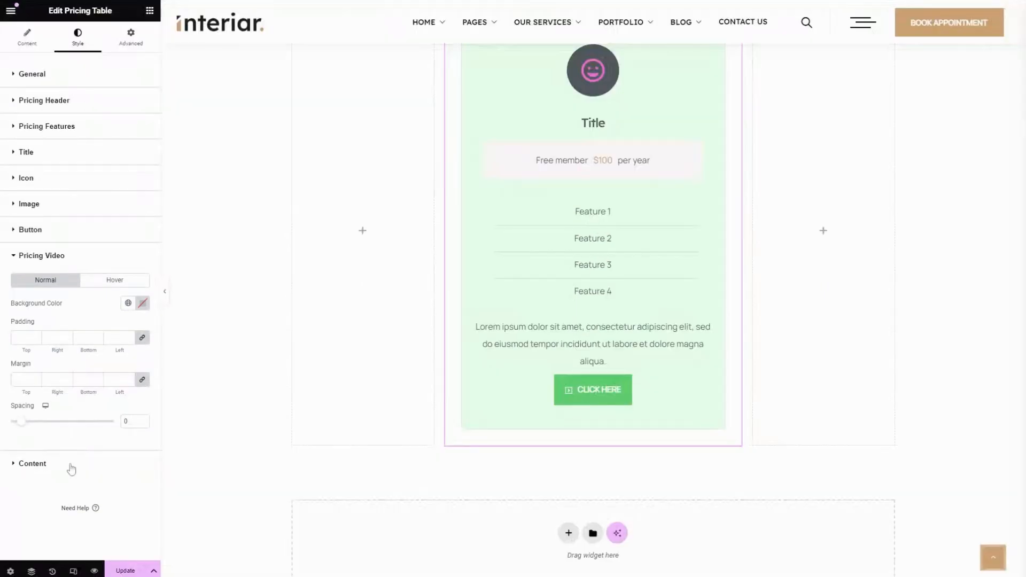
Set the content's padding to 10 on all sides and look over its margin and its normal and hover color settings.
click(71, 470)
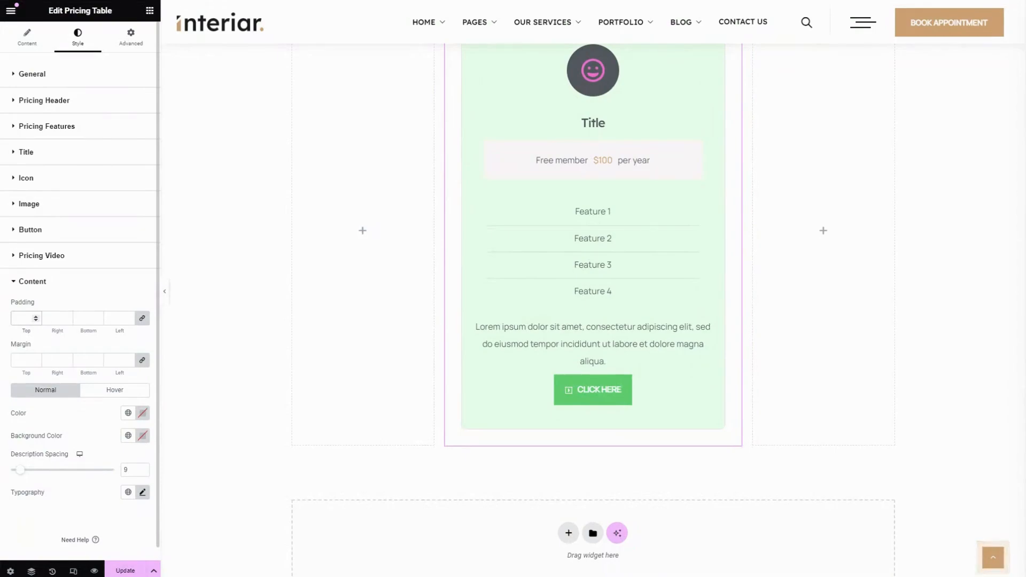
text(10)
click(24, 361)
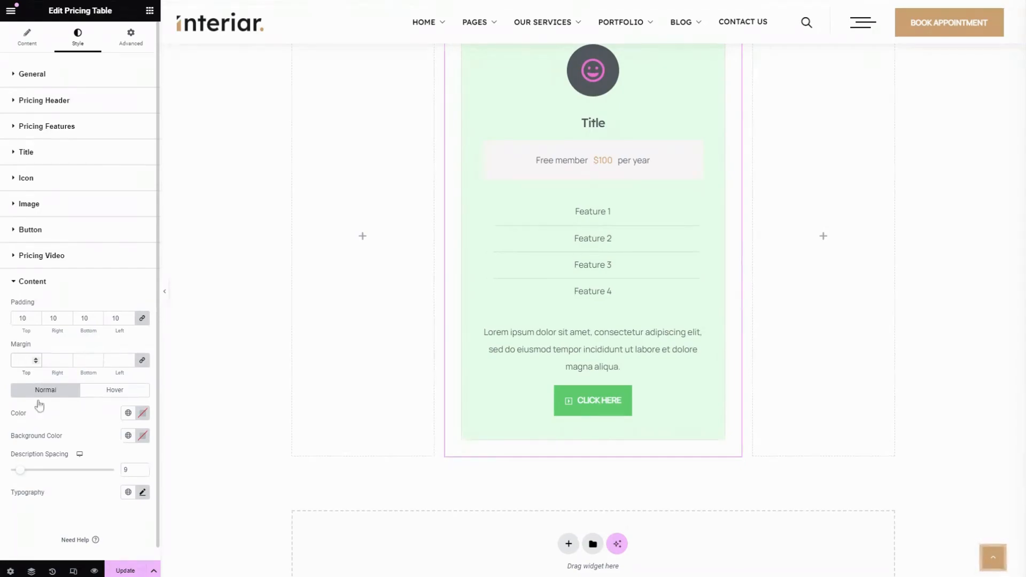
scroll(32, 404, down, 1)
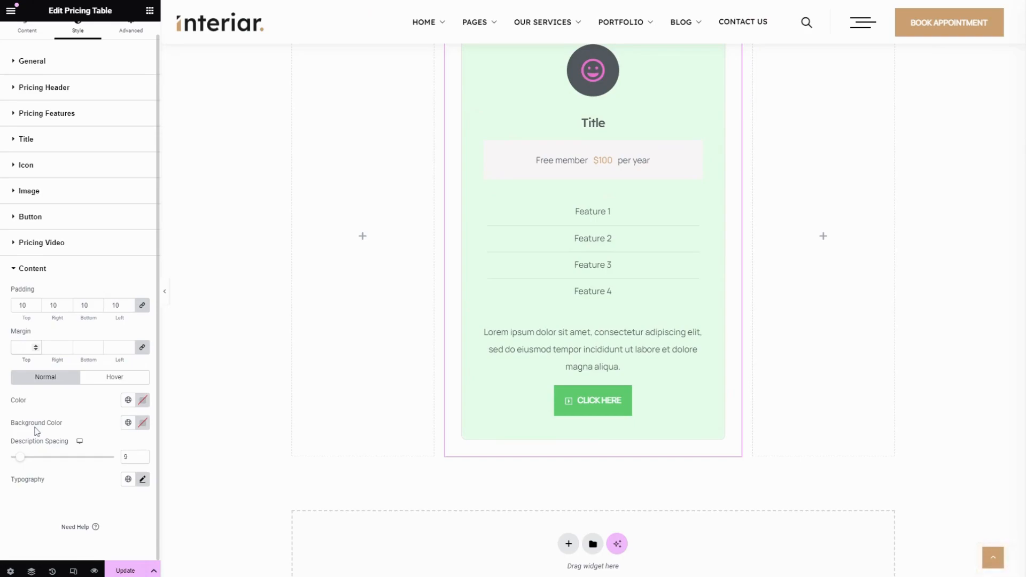
click(114, 377)
click(79, 380)
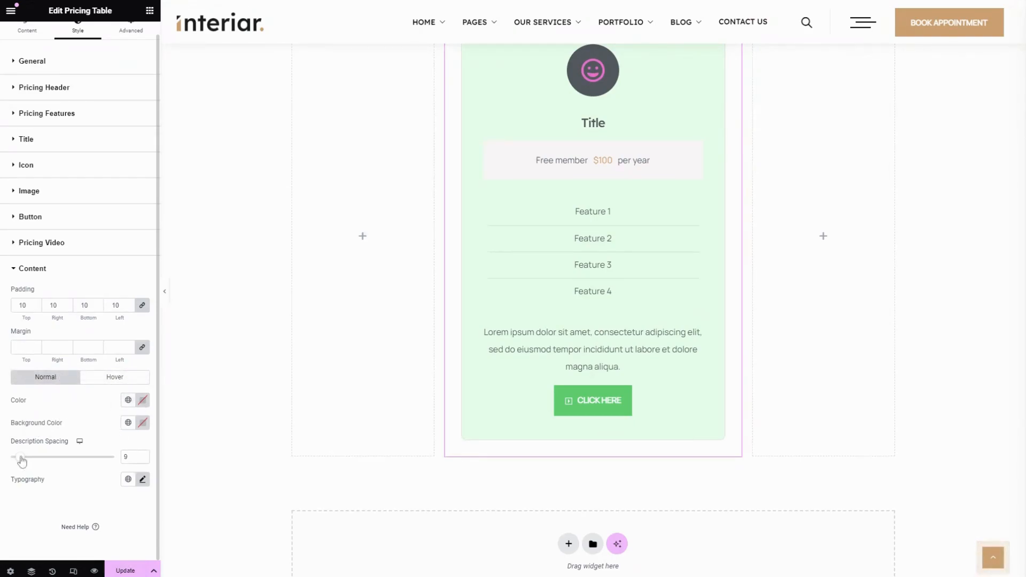
Set the content's description spacing to 21 and look over its typography options.
mouse_move(21, 461)
mouse_down()
mouse_move(82, 467)
mouse_move(33, 465)
mouse_up()
click(141, 480)
scroll(135, 474, down, 4)
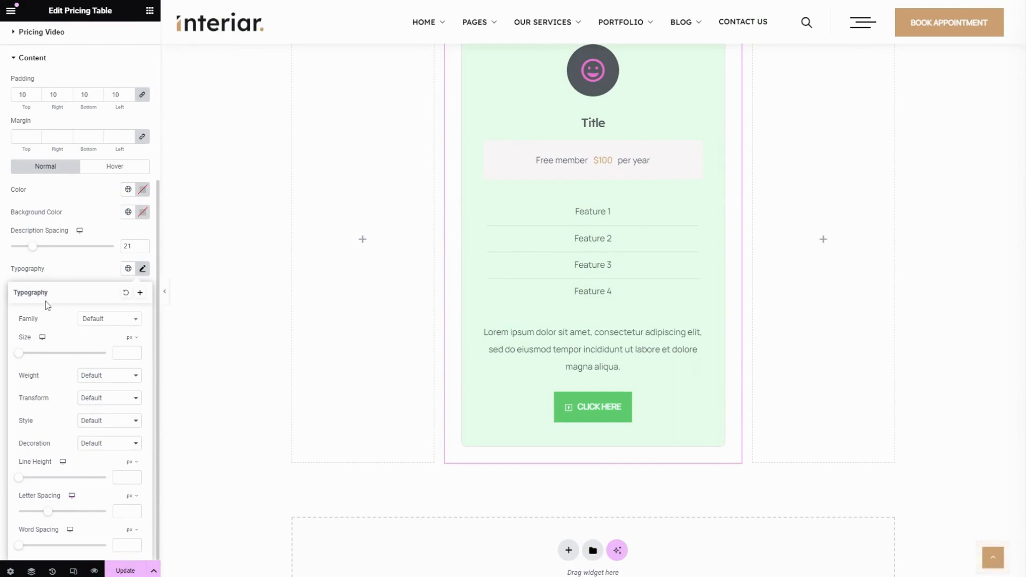
click(71, 266)
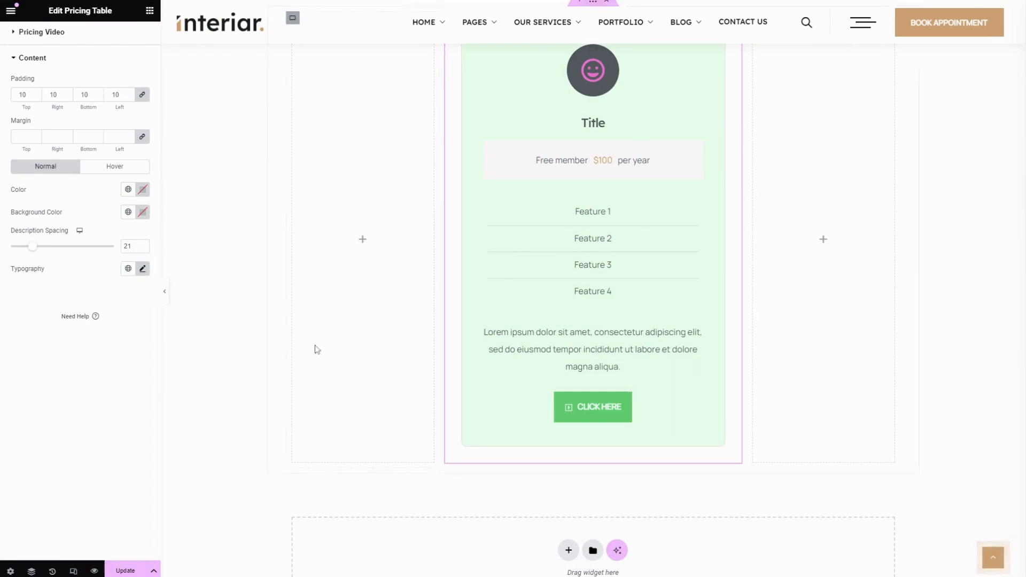
Update the page and preview the finished pricing table with the editing panel hidden.
click(128, 569)
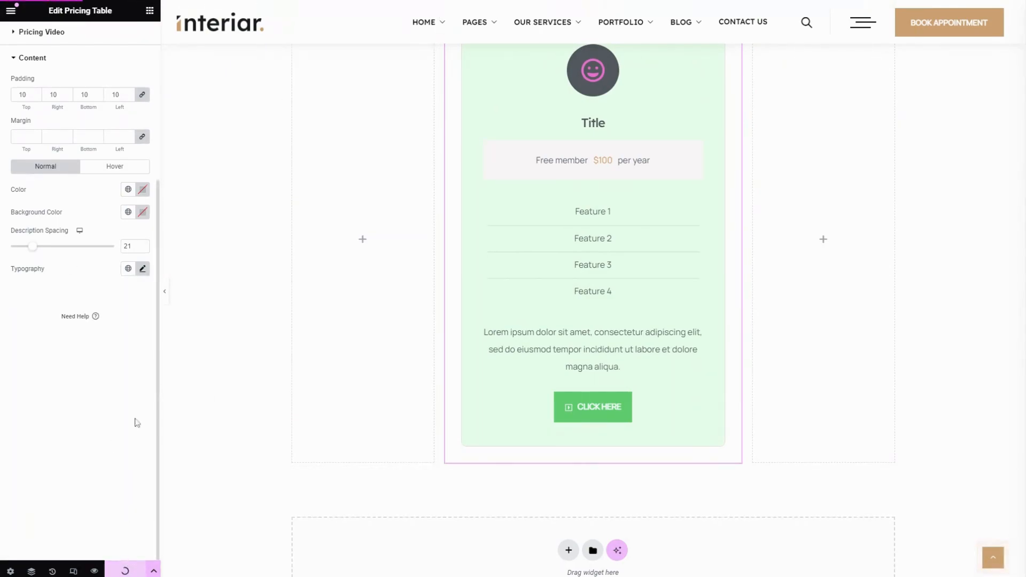
click(164, 293)
scroll(721, 378, down, 4)
scroll(721, 378, up, 4)
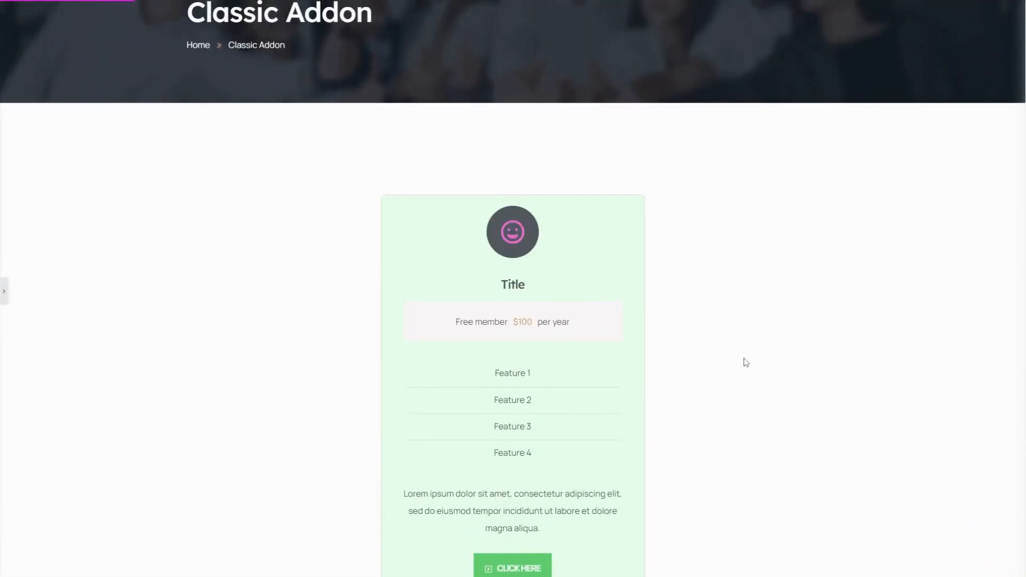